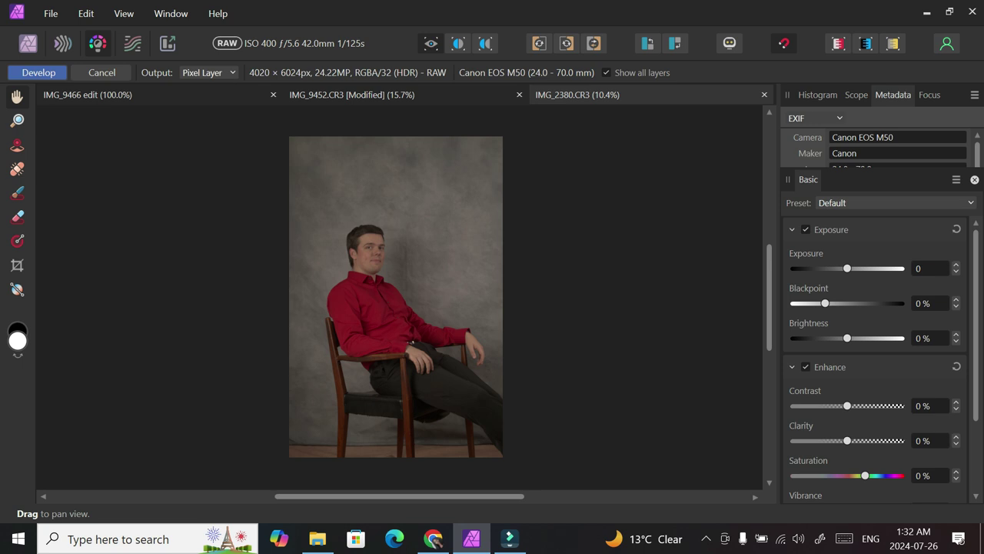
Raise the contrast to 5 % and compare the photo with the Enhance adjustments switched off and on.
click(955, 402)
key(Up)
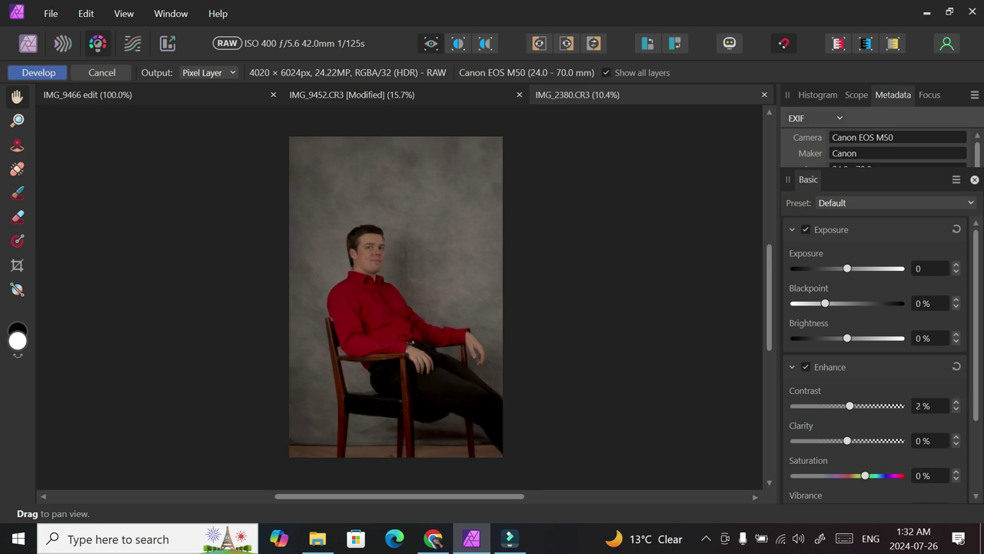
key(Up)
key(Up)
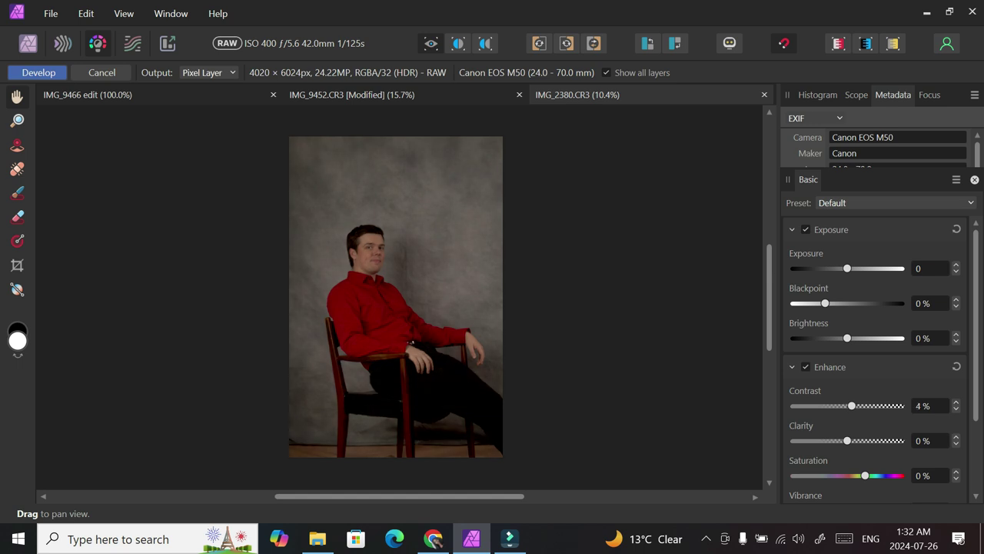
key(Up)
click(806, 367)
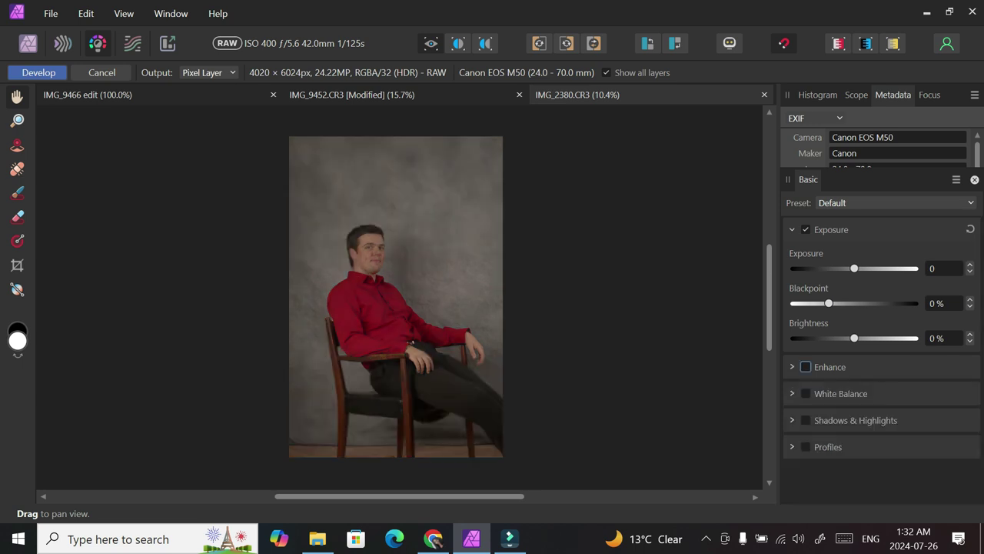
click(806, 367)
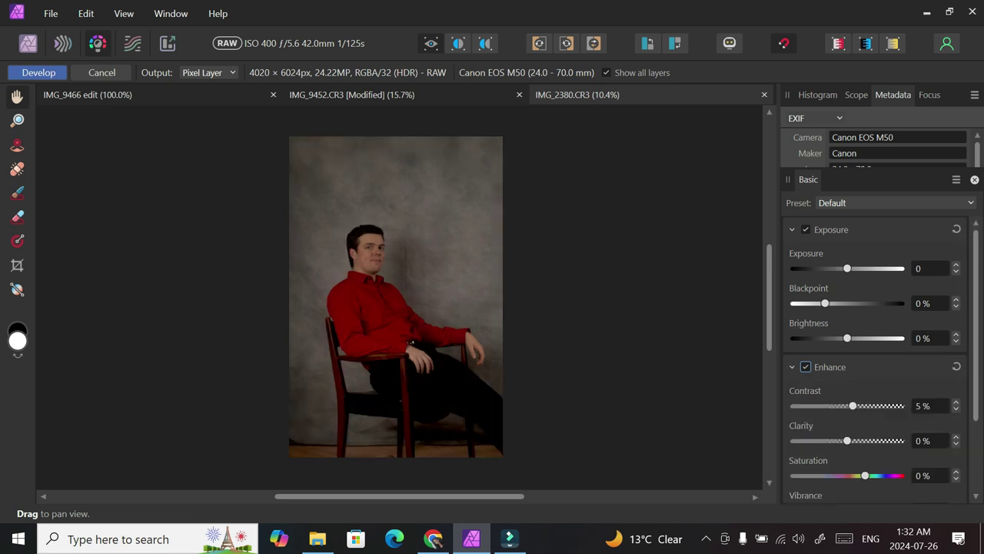
Set the Enhance contrast of the RAW photo to 2 %.
click(956, 410)
click(956, 410)
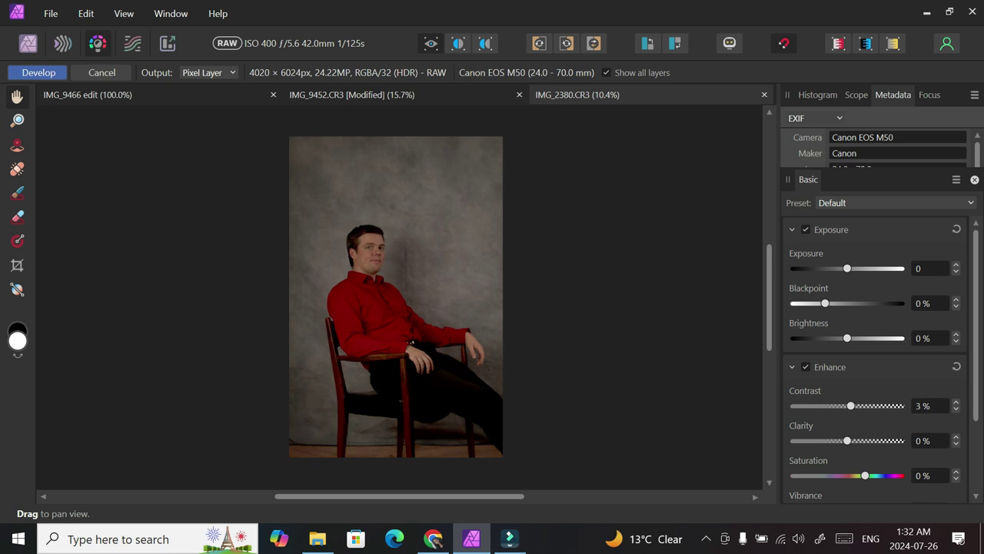
click(956, 409)
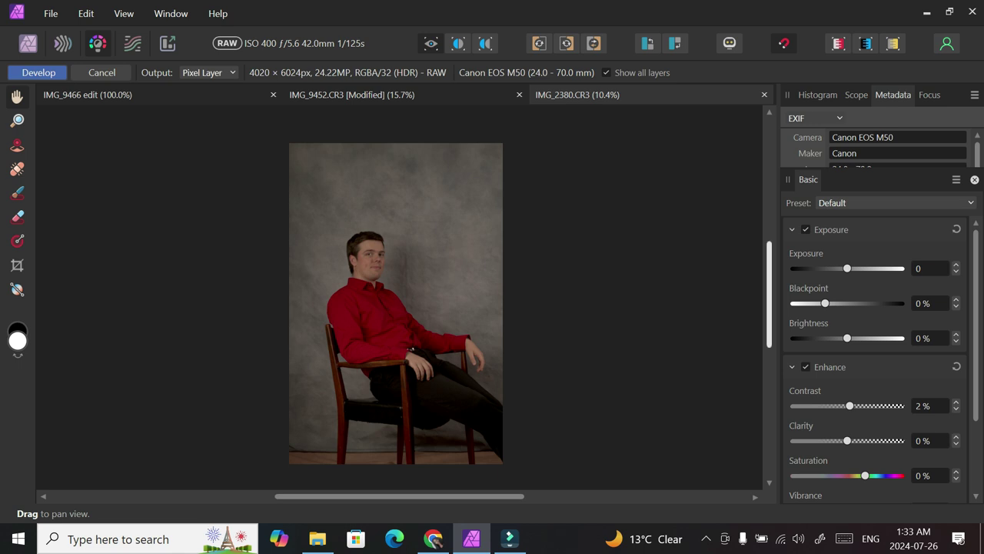
scroll(396, 303, down, 2)
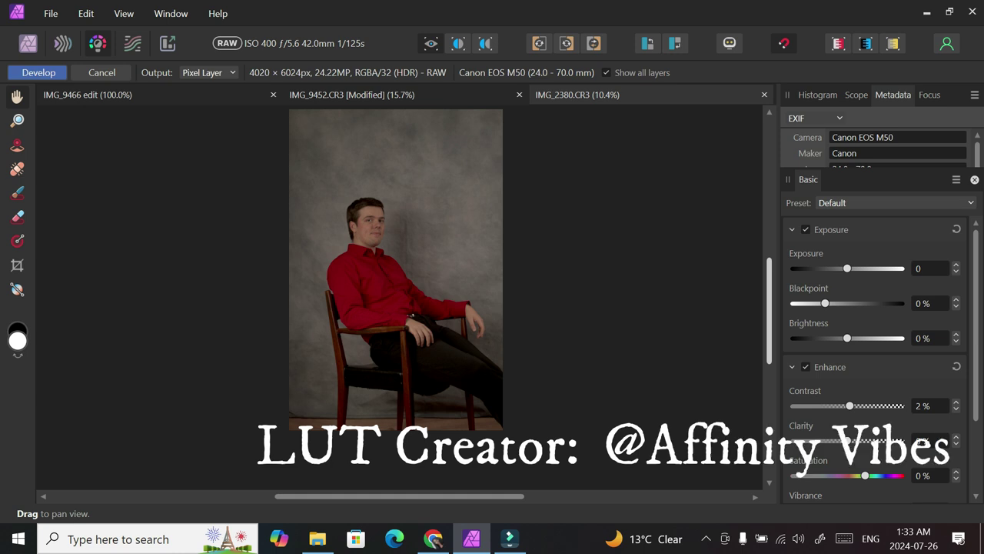
scroll(396, 304, up, 2)
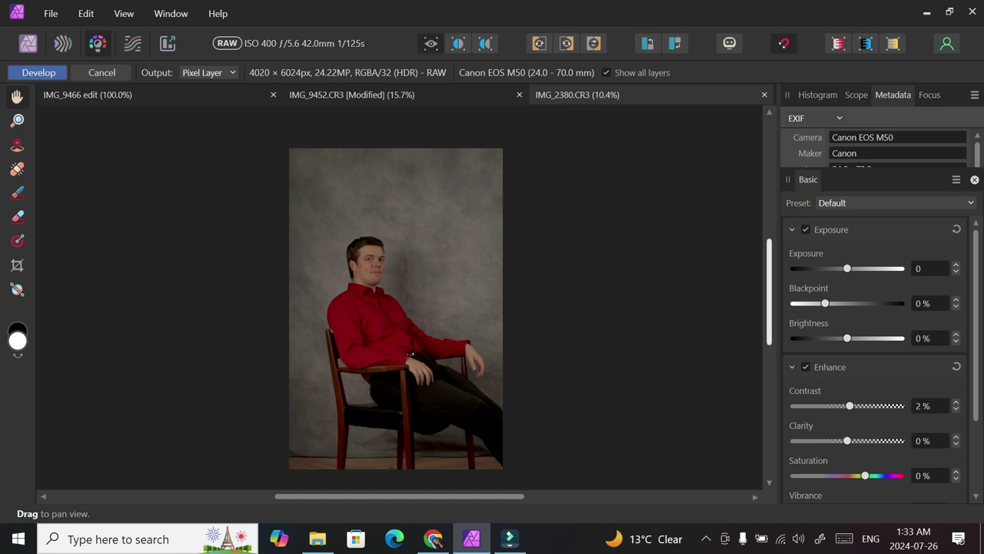
mouse_move(769, 292)
mouse_down()
mouse_move(768, 320)
mouse_move(769, 300)
mouse_up()
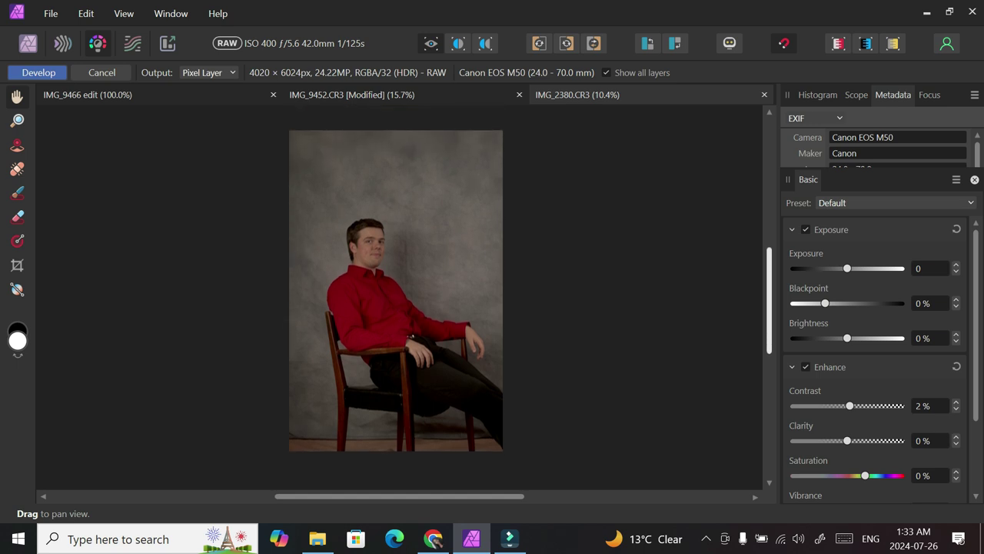
scroll(396, 304, up, 1)
scroll(395, 303, down, 2)
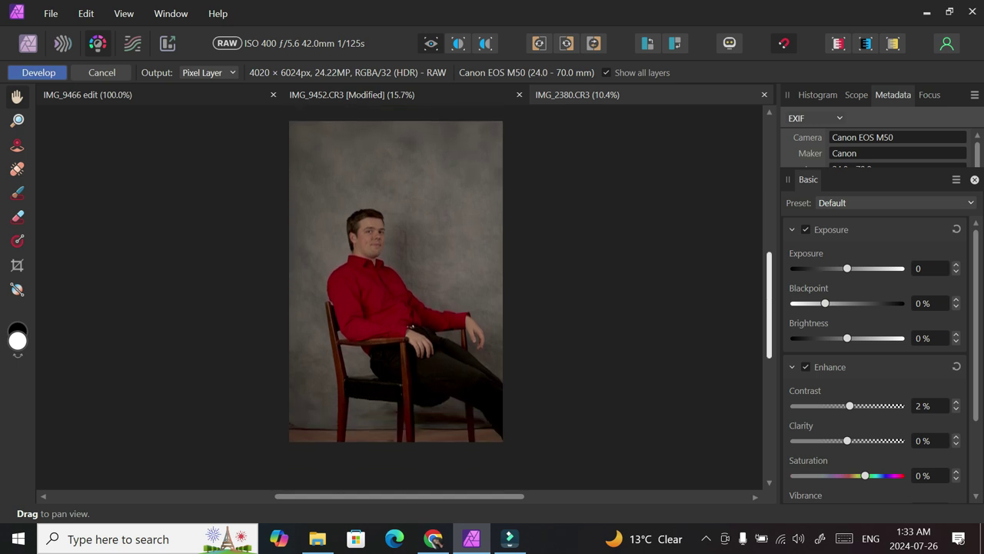
scroll(396, 304, up, 1)
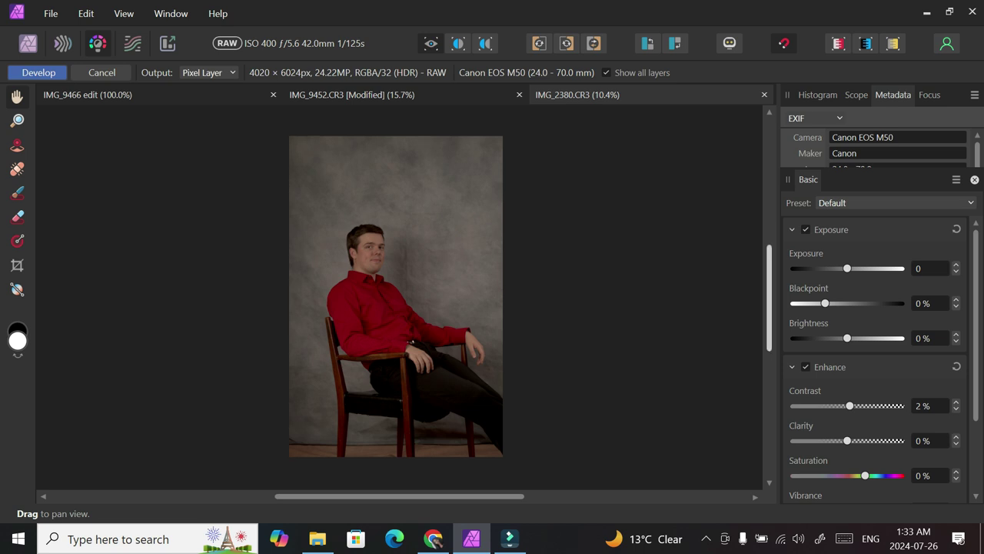
mouse_move(769, 298)
mouse_down()
mouse_move(768, 282)
mouse_move(769, 308)
mouse_up()
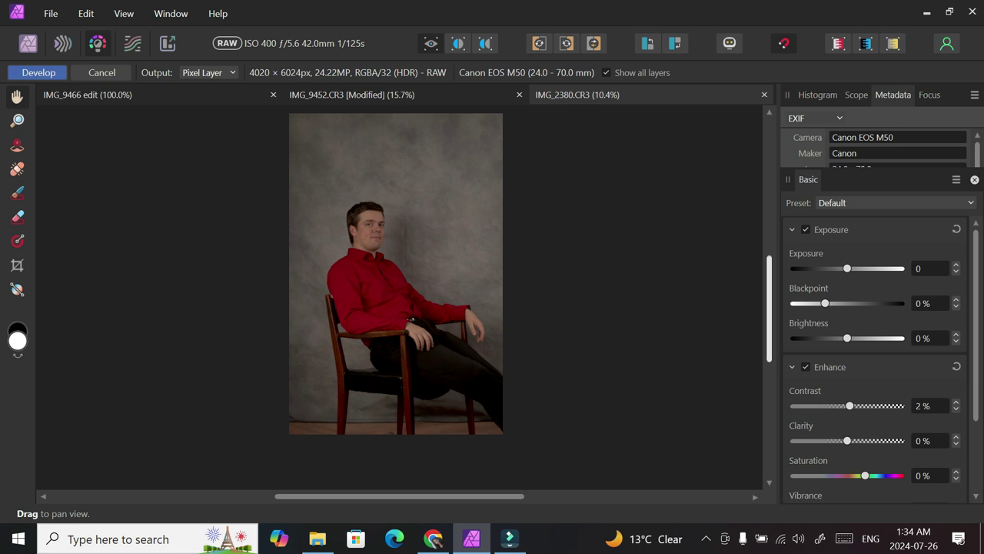
scroll(396, 296, up, 1)
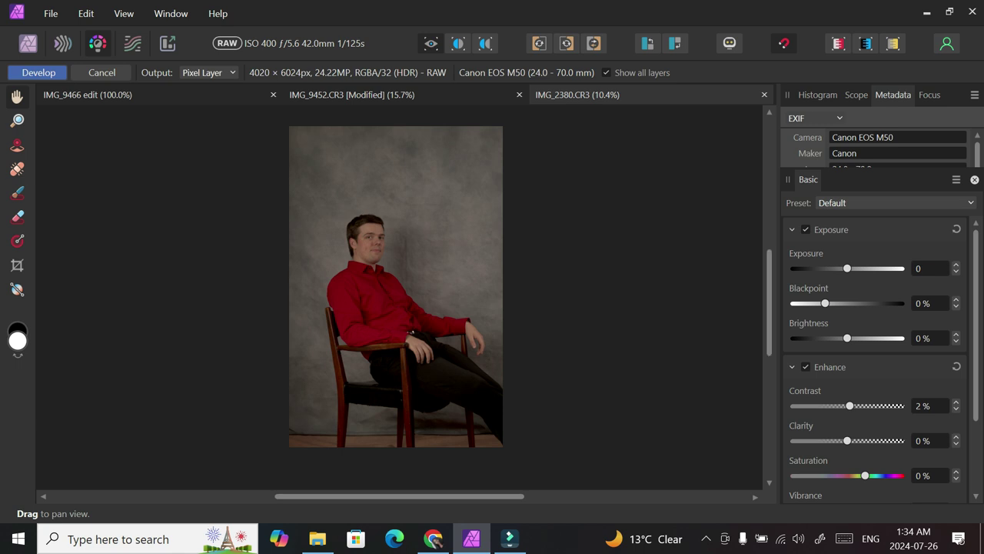
Choose RGB (32 bit HDR) as the RAW output format in the Develop Assistant and close it.
click(728, 43)
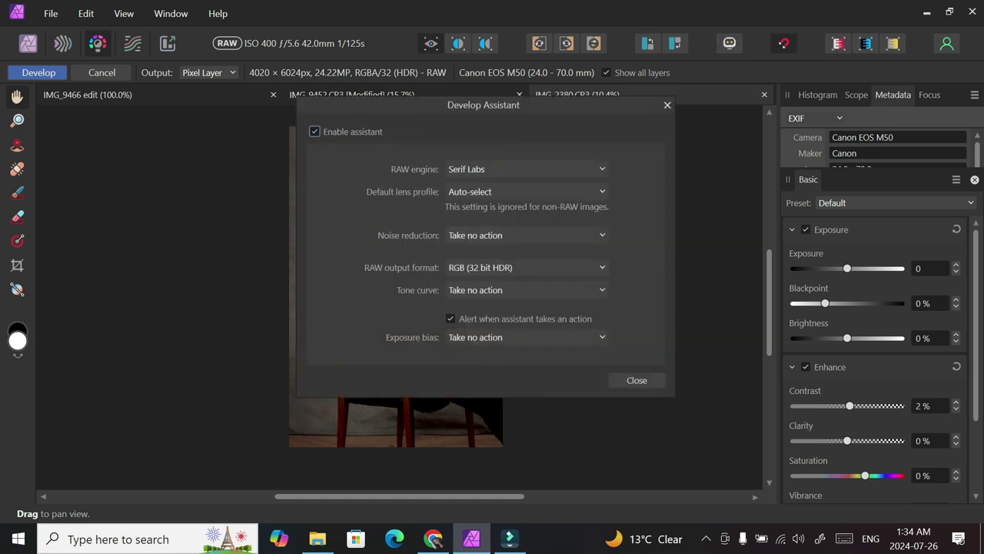
click(526, 267)
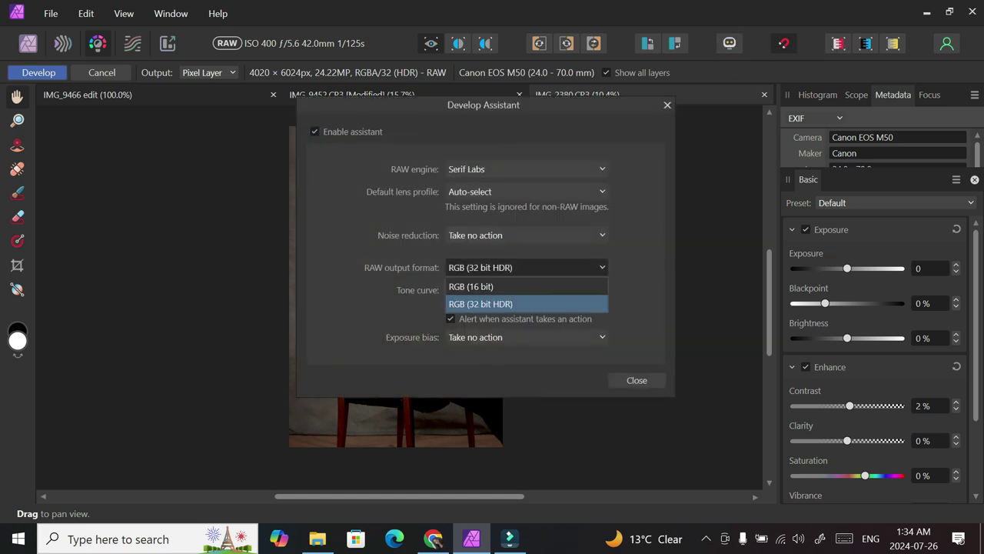
click(526, 304)
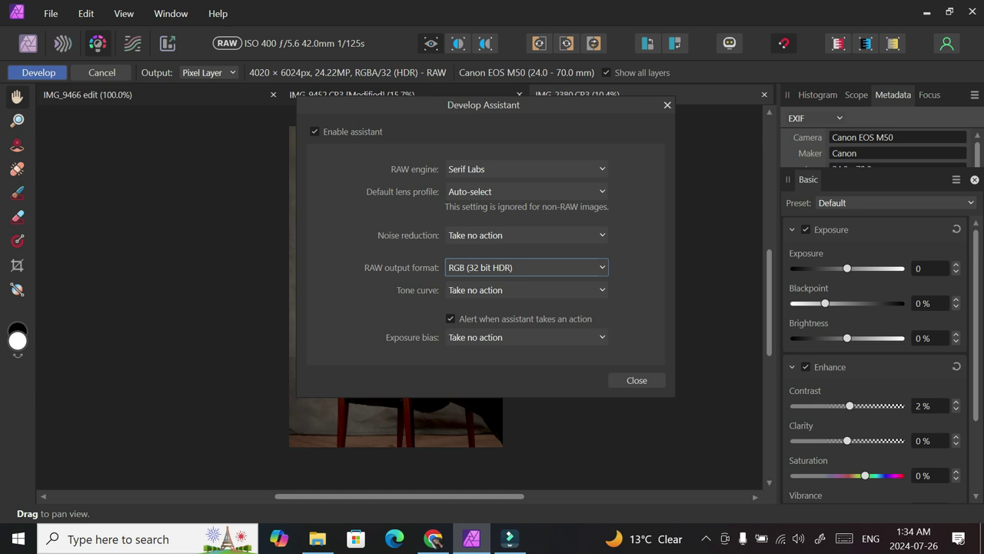
click(637, 379)
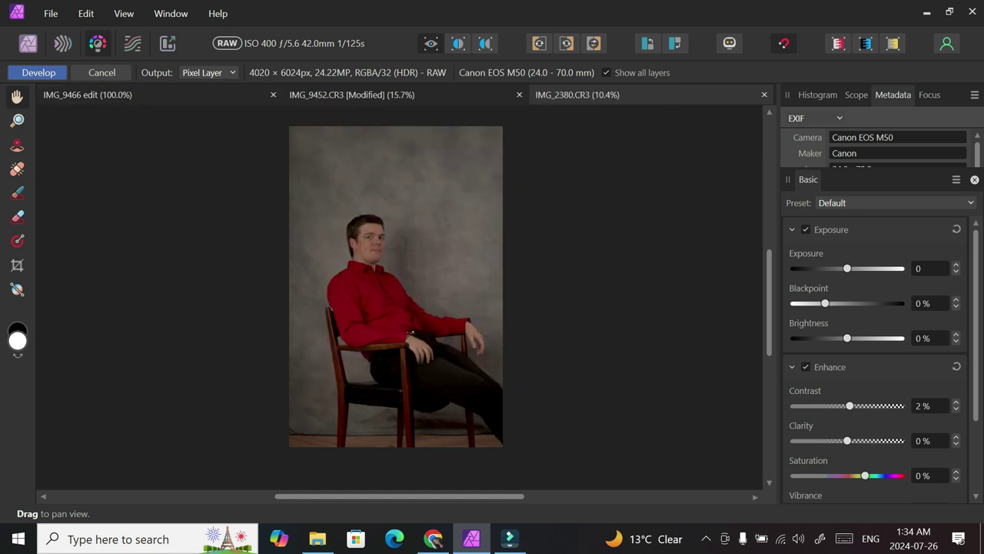
Develop the RAW photo and add an HSL adjustment layer above it.
click(39, 73)
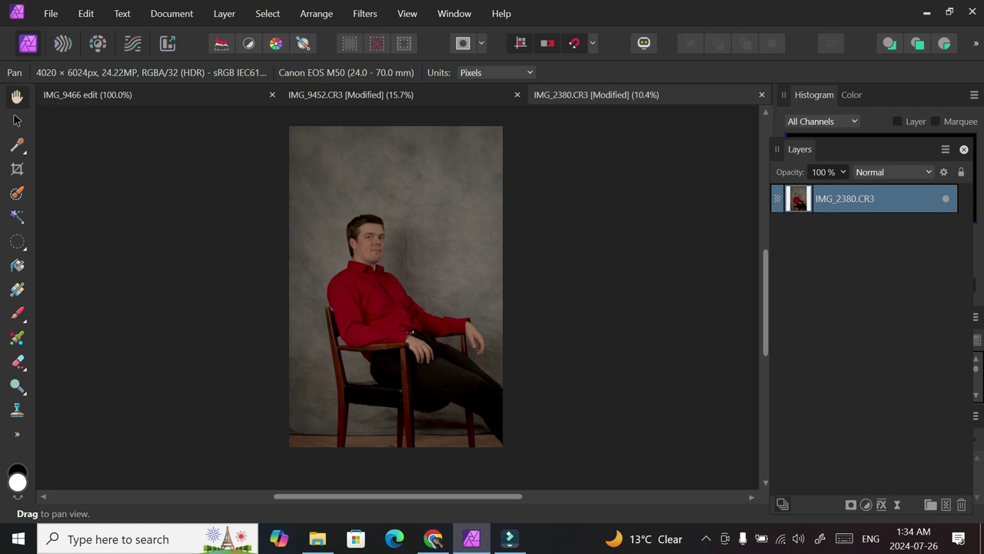
click(866, 504)
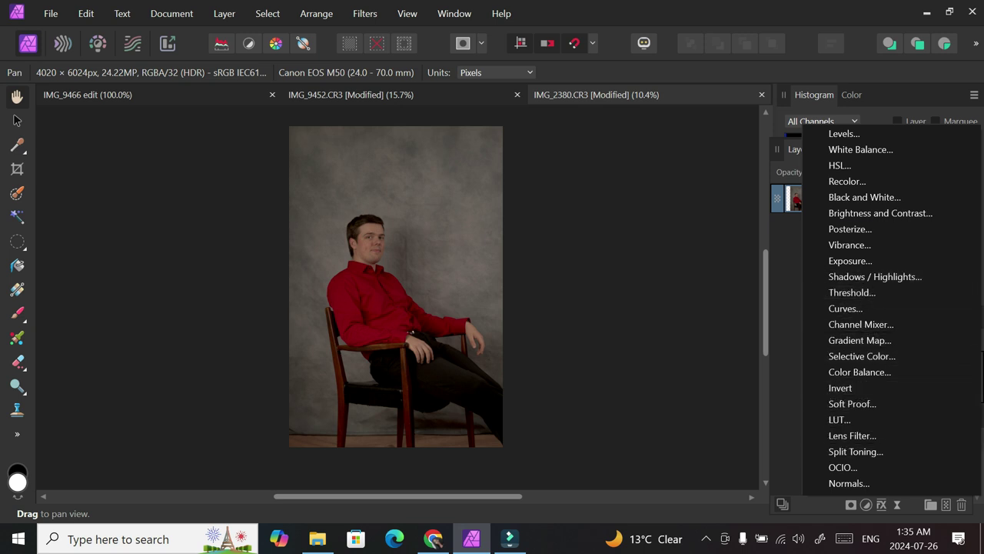
click(840, 165)
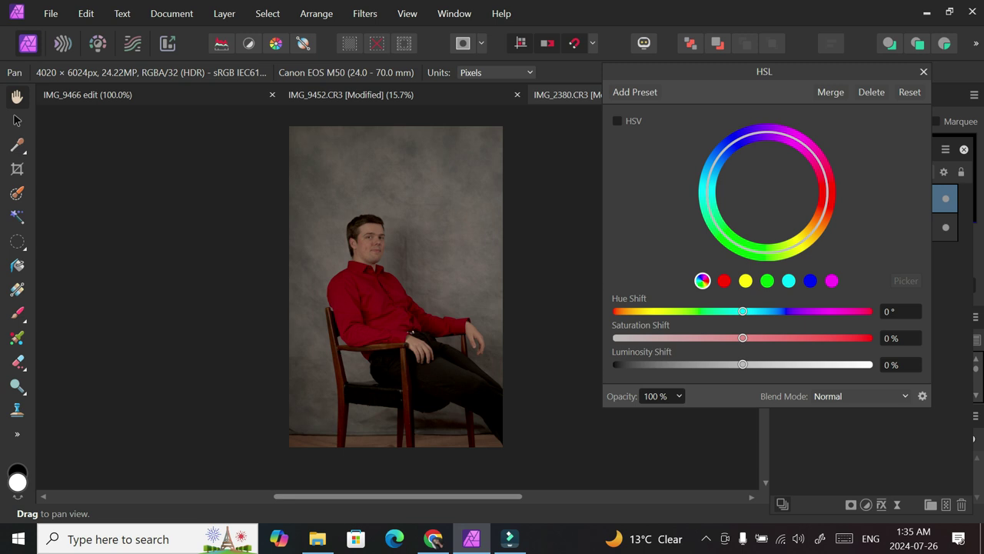
Set the saturation shift of the yellows to 80 % in the HSL adjustment.
click(745, 281)
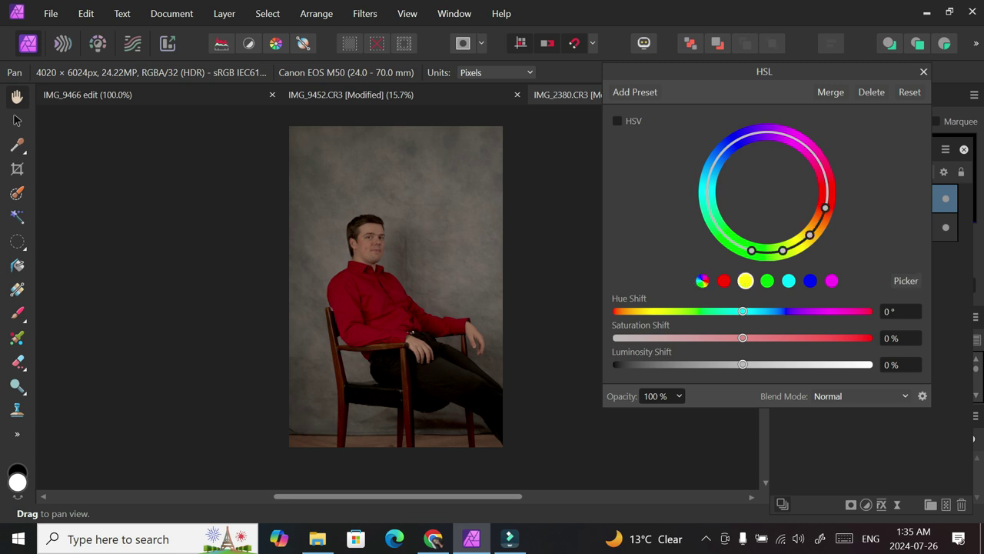
drag(743, 337, 641, 338)
click(899, 337)
text(80)
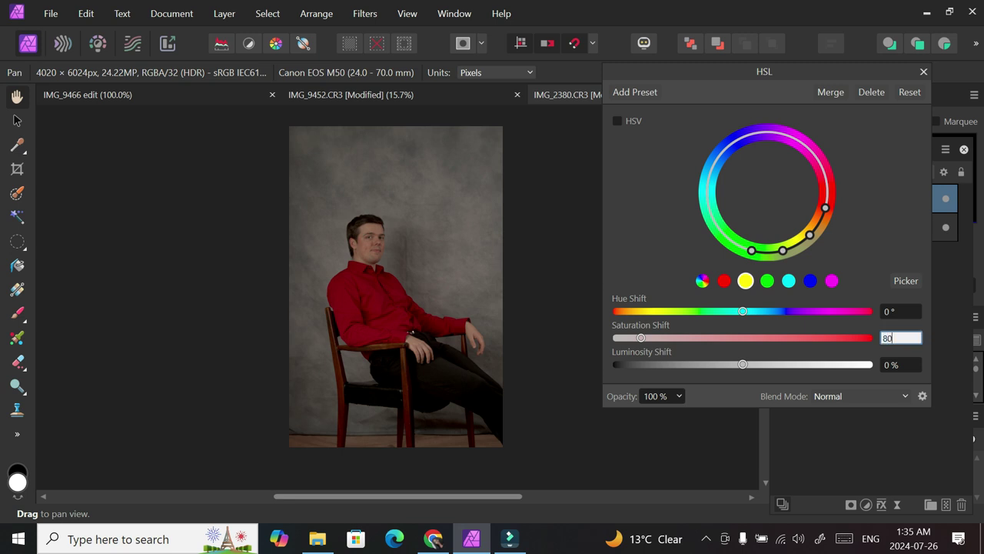
key(Return)
click(767, 281)
click(900, 337)
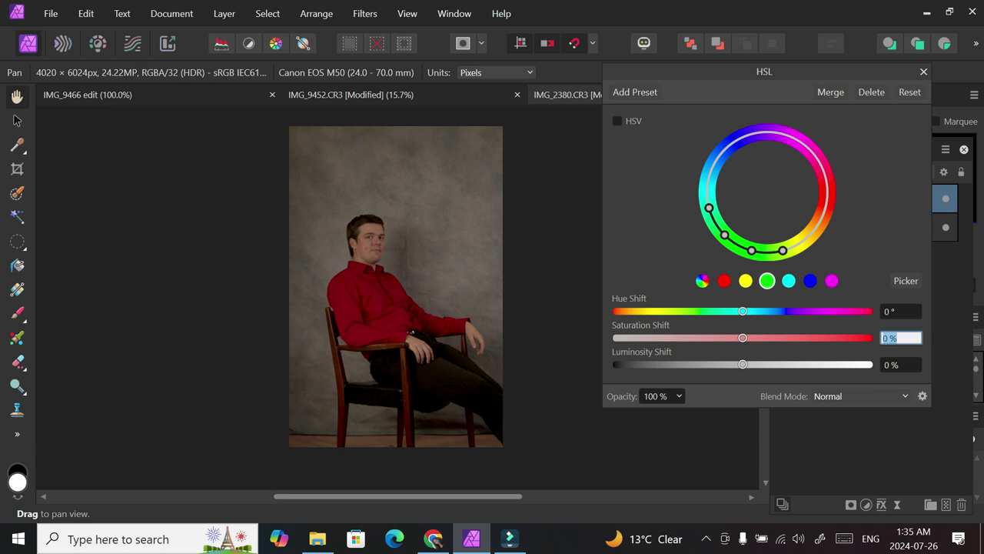
Lower the saturation shift of the yellows to about -80 % in the HSL adjustment.
click(745, 281)
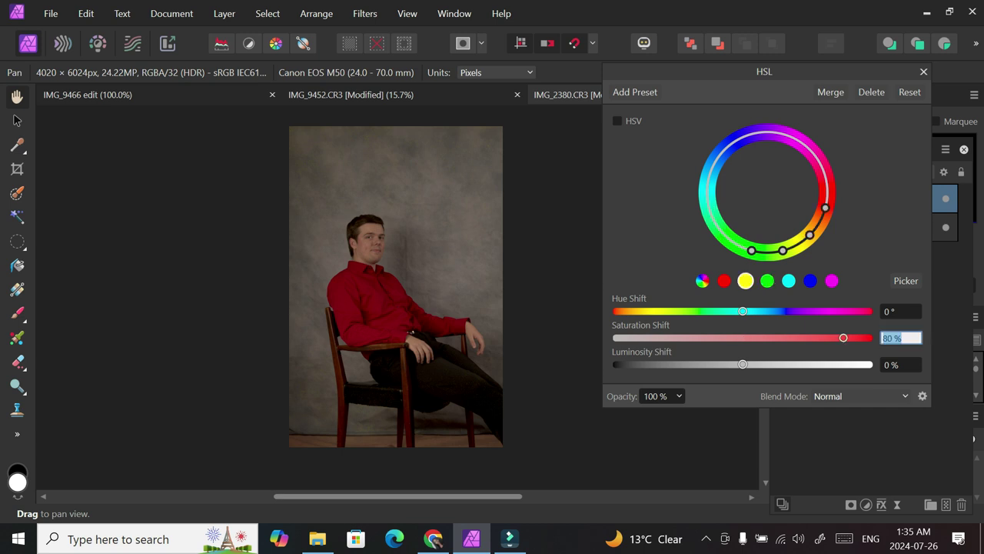
drag(843, 338, 664, 338)
scroll(900, 337, down, 8)
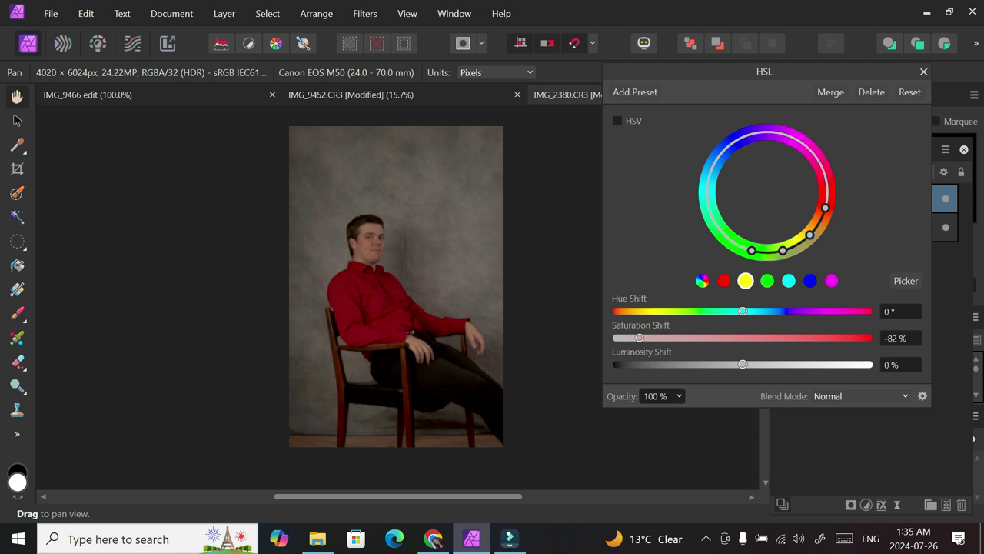
scroll(901, 337, up, 6)
Set the saturation shift of the greens to -100 % in the HSL adjustment.
click(766, 280)
click(901, 337)
text(-100)
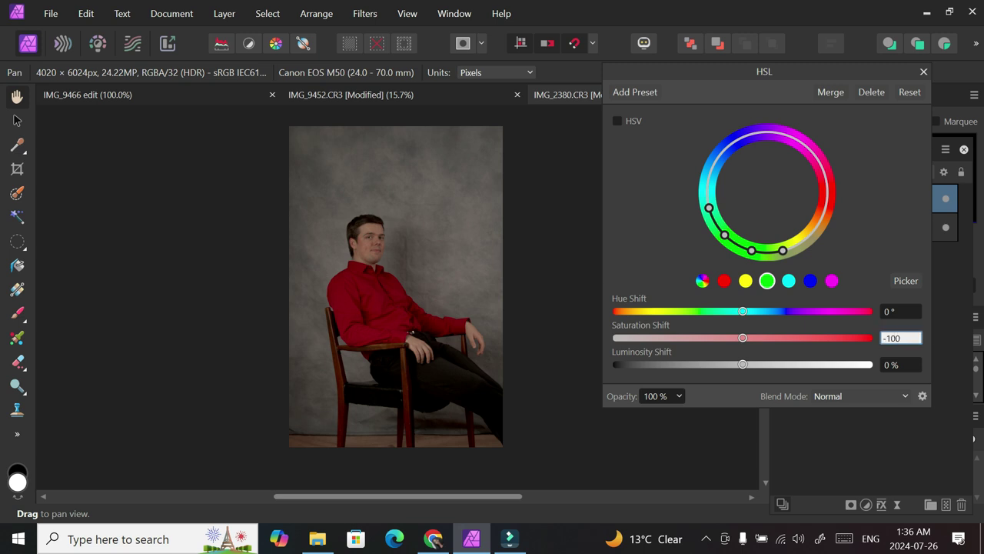
key(Return)
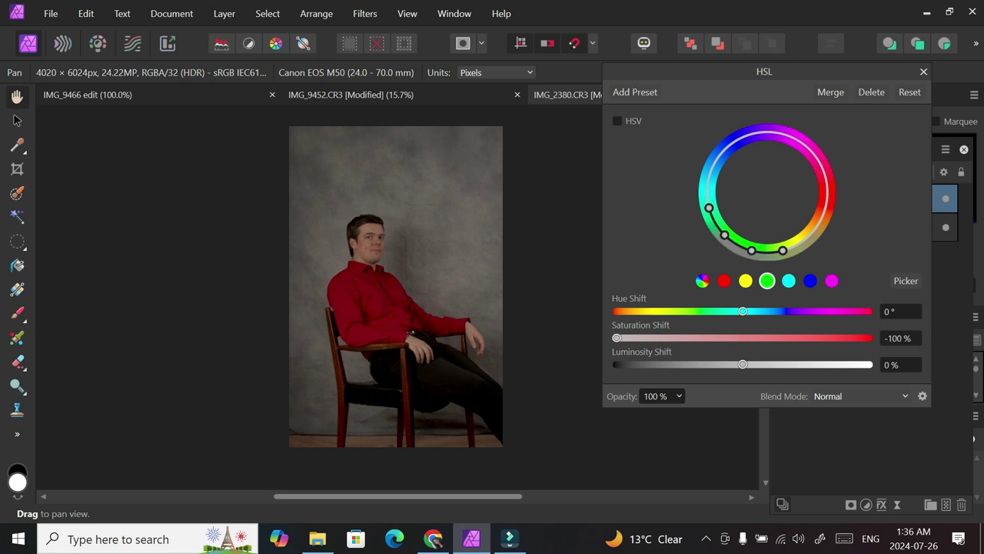
Set the saturation shift of the cyans to -100 % in the HSL adjustment.
click(788, 280)
click(900, 338)
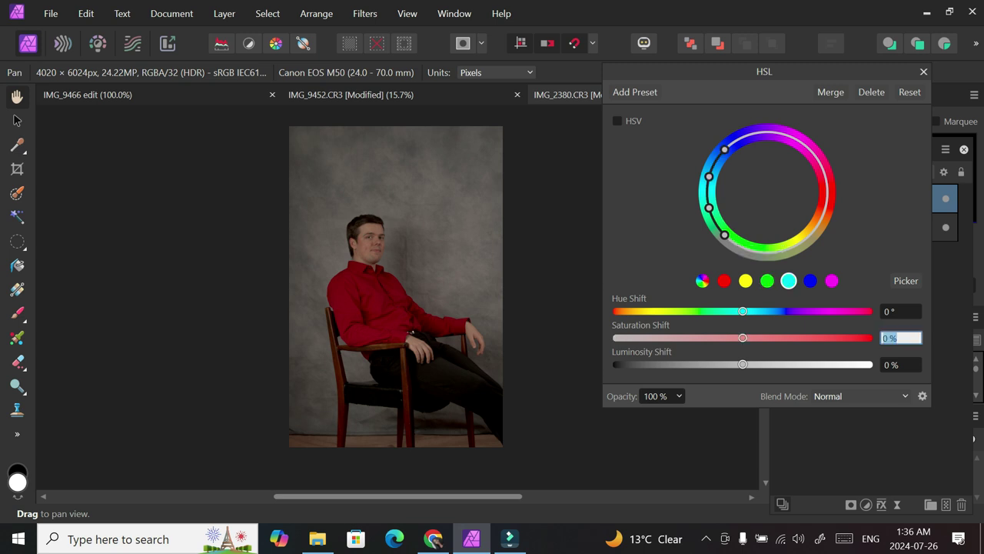
text(-100)
Set the saturation shift of the blues to -100 % in the HSL adjustment.
click(810, 281)
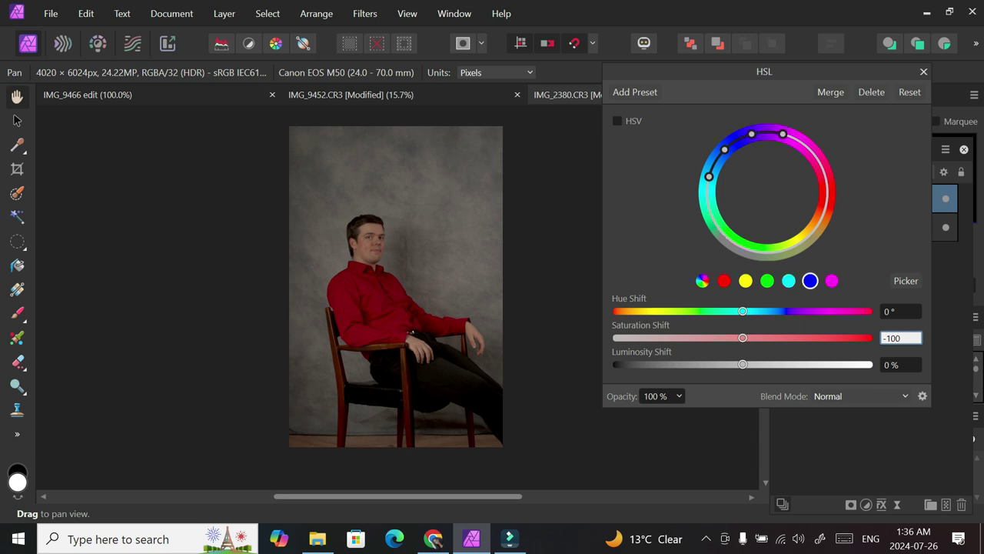
double_click(892, 338)
key(BackSpace)
text(-100)
key(Return)
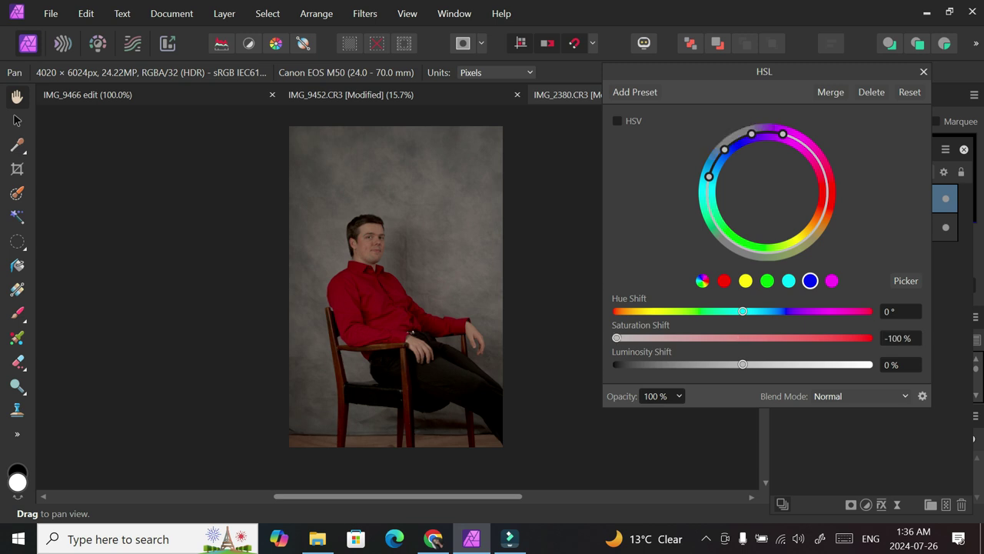
Set the saturation shift of the magentas to -100 % and close the HSL adjustment settings.
click(832, 280)
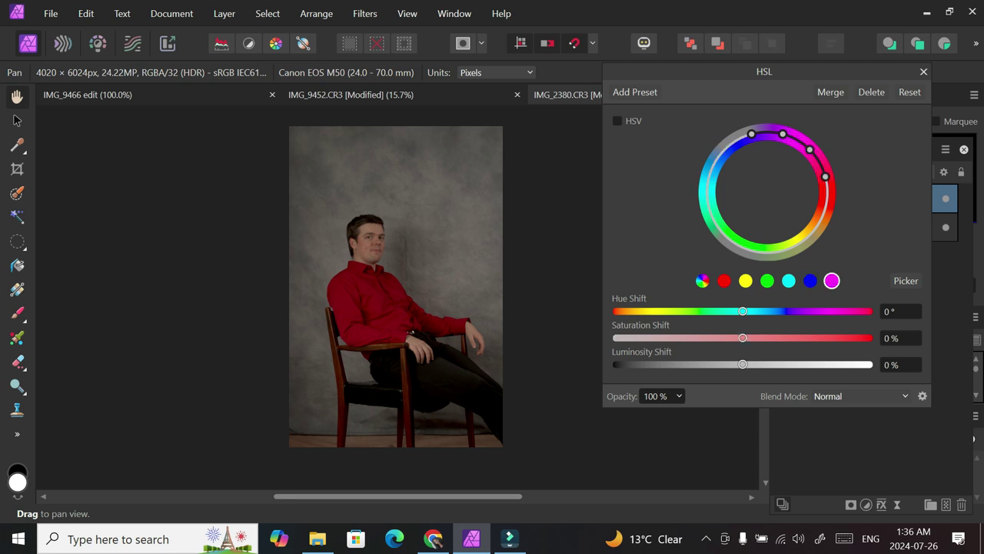
drag(743, 338, 615, 337)
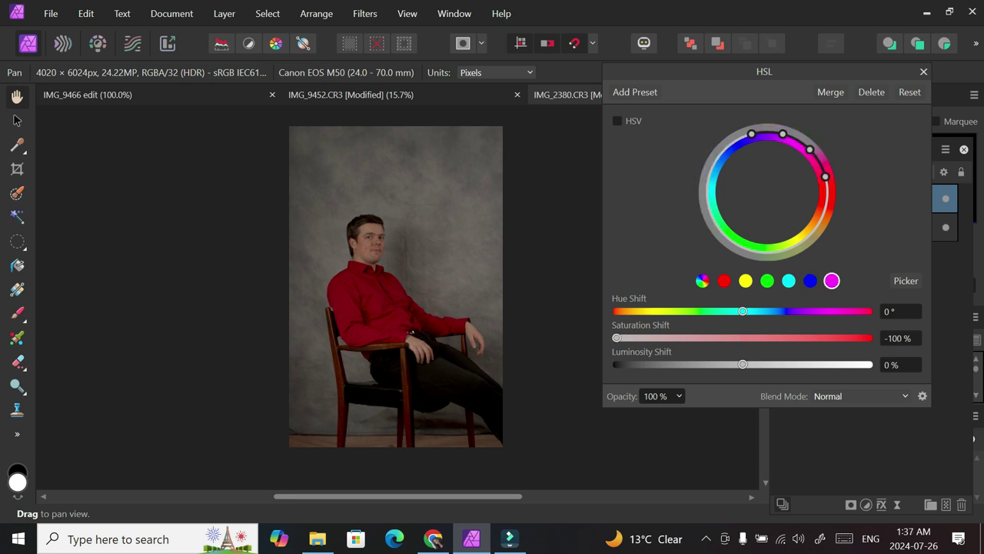
click(923, 71)
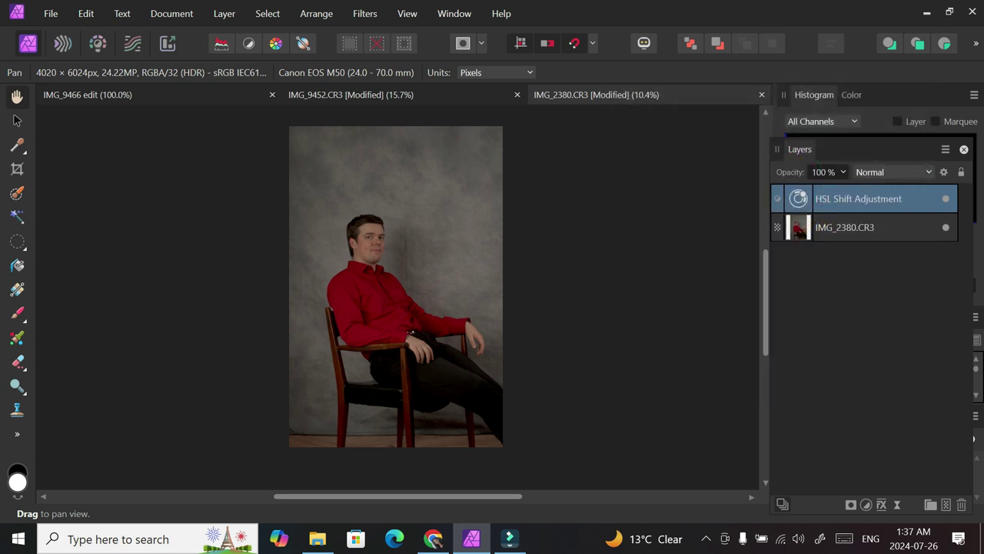
Add a Selective Color adjustment and set the Cyan of the Reds to -30 % and their Yellow to 30 %.
click(865, 504)
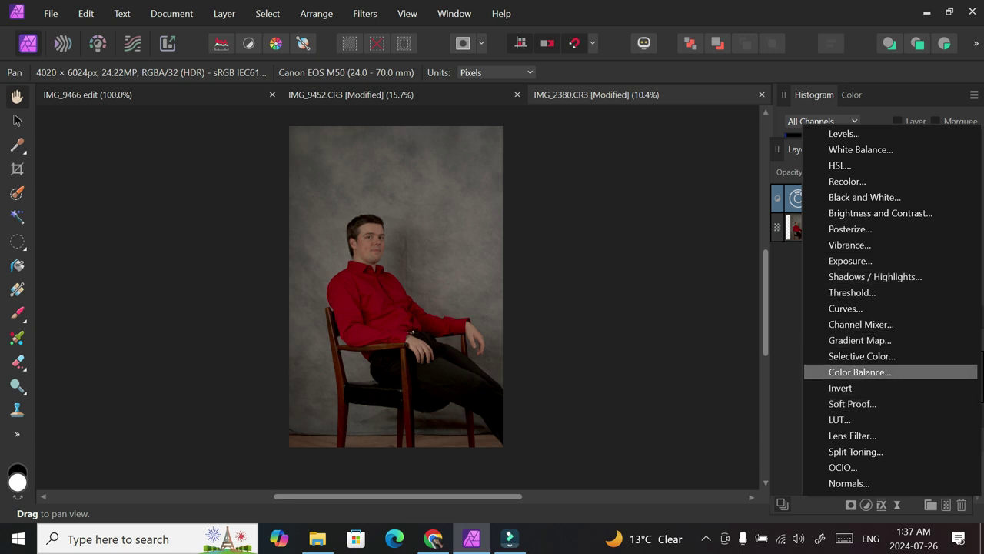
click(862, 356)
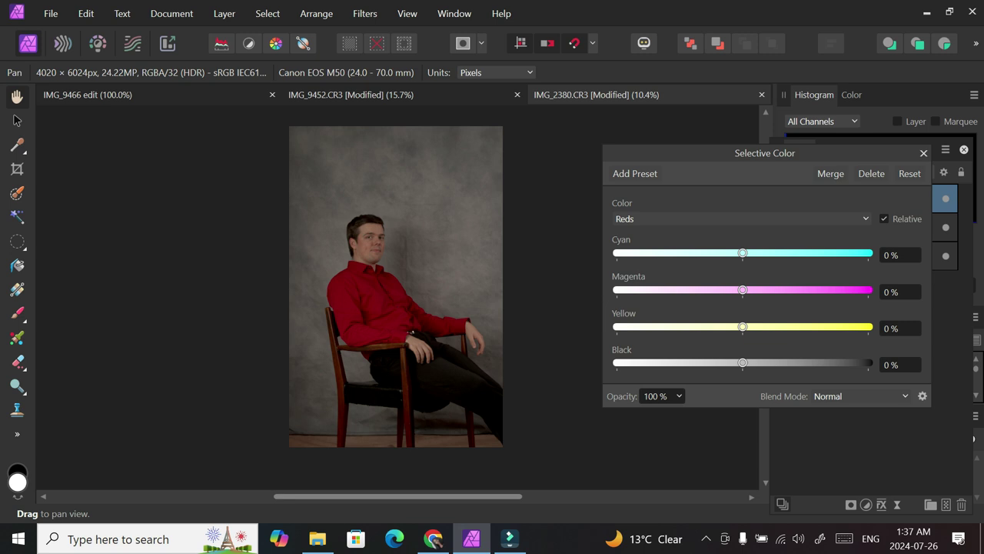
click(900, 254)
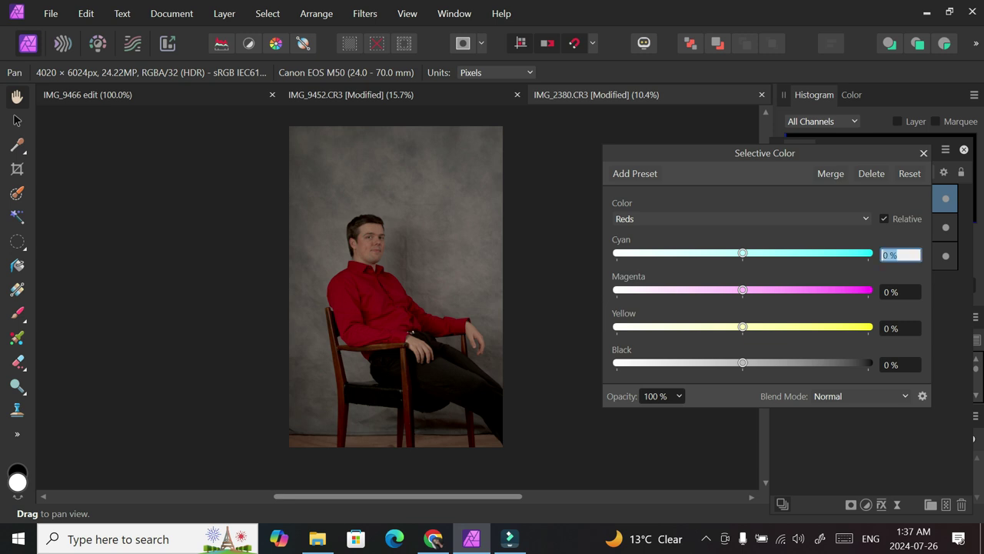
text(-30)
key(Return)
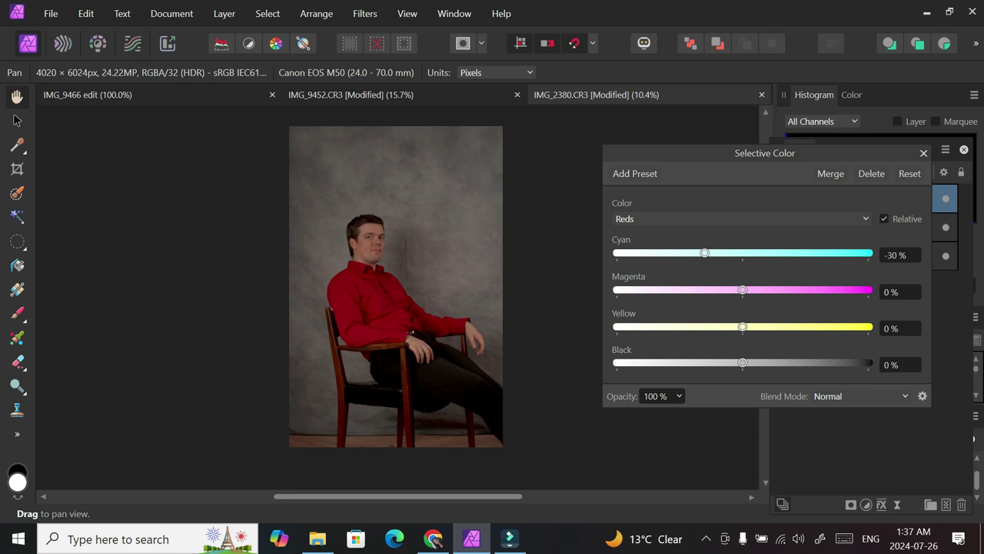
click(900, 329)
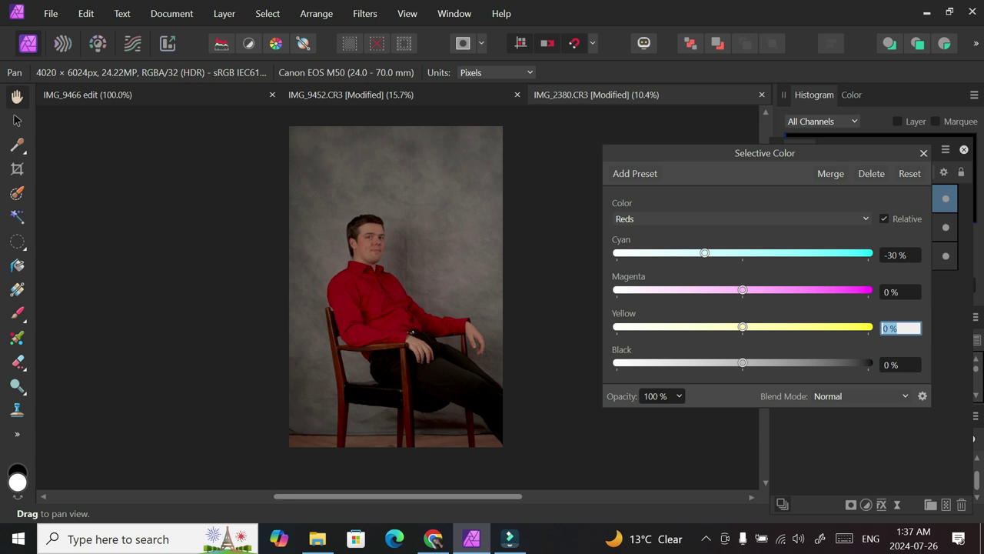
text(30)
key(Return)
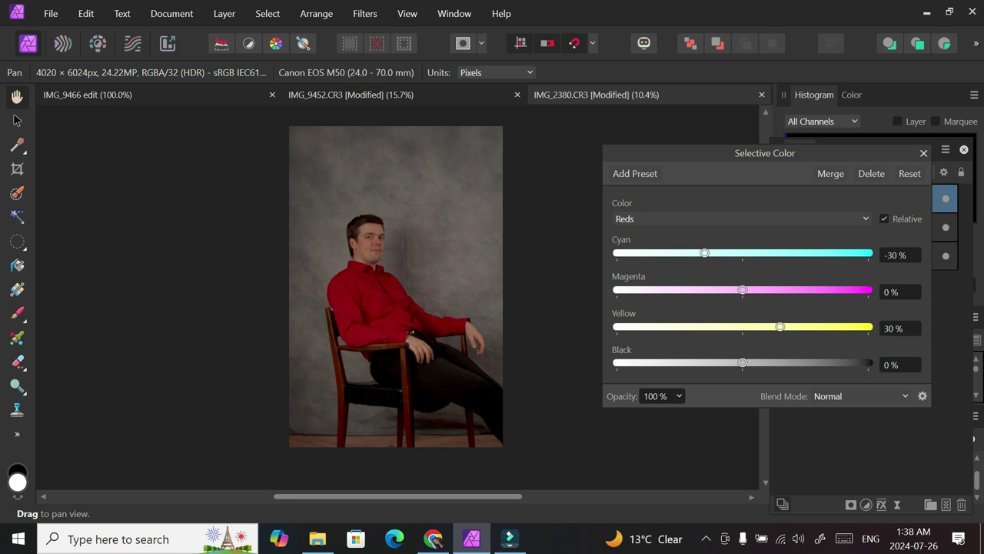
Set the Cyan of the Yellows to -100 % in the Selective Color adjustment.
click(741, 218)
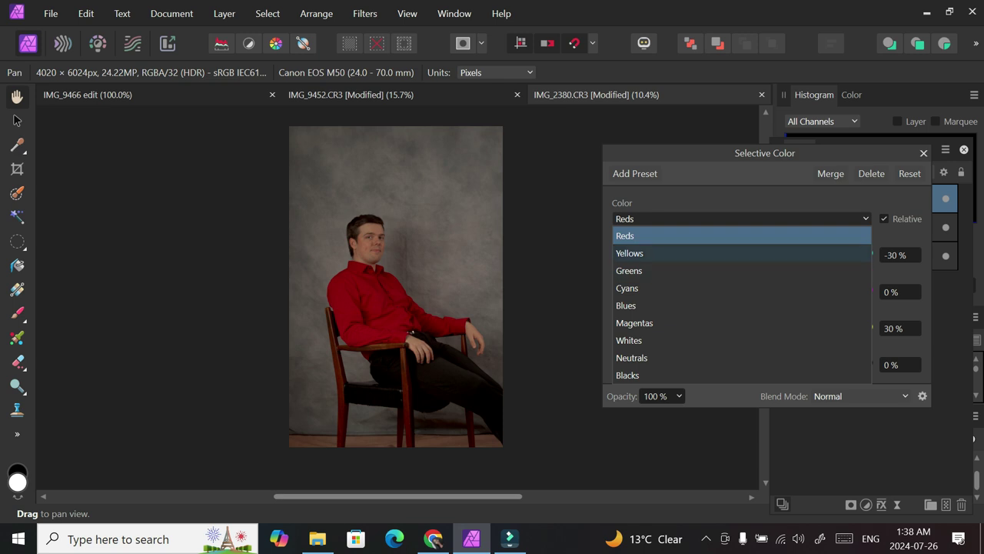
click(629, 253)
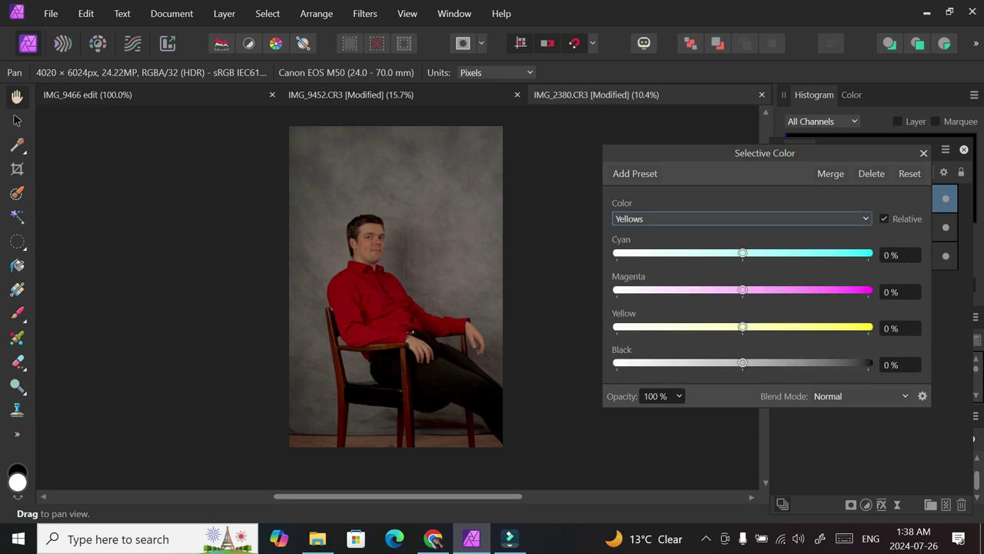
click(899, 255)
text(100)
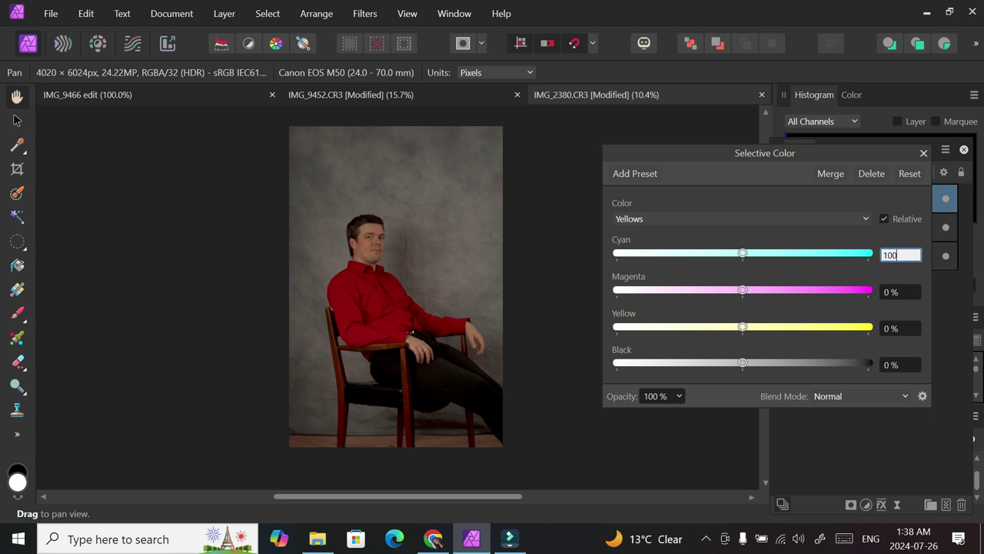
key(Return)
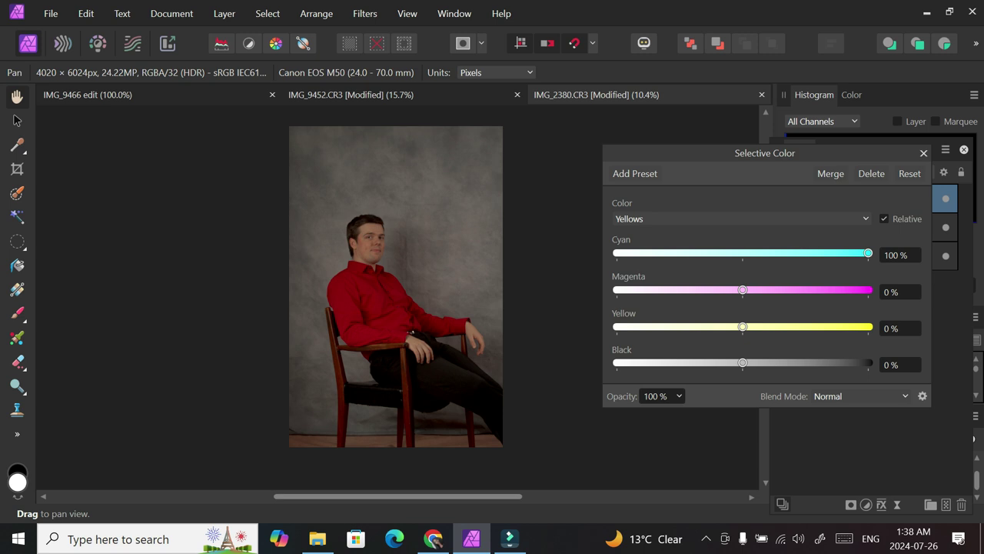
double_click(891, 255)
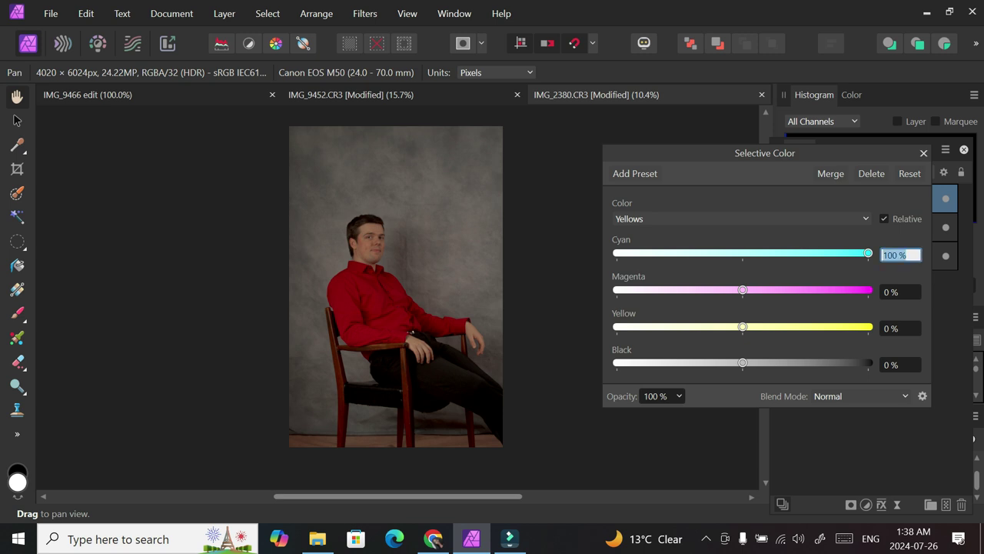
text(-100)
key(Return)
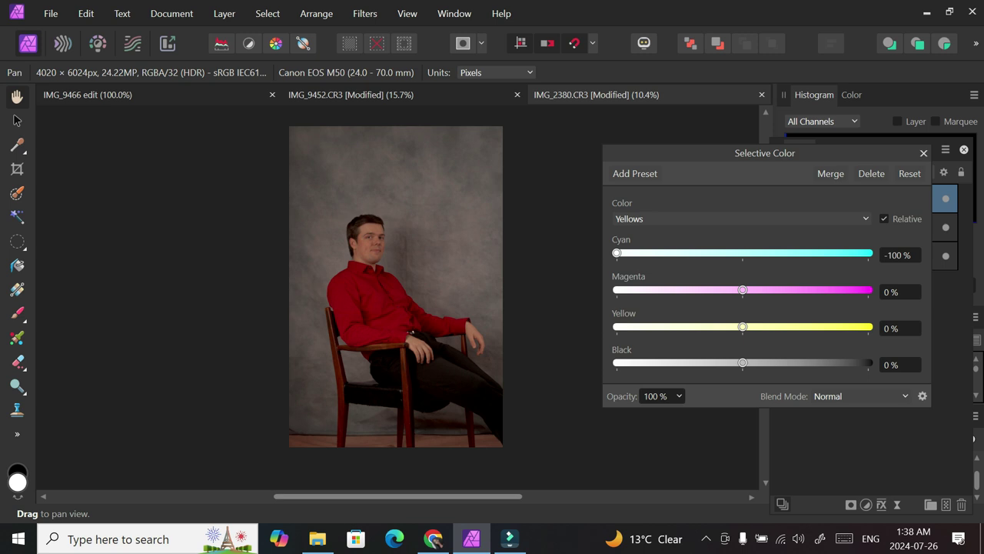
Set the Cyan of the Neutrals to 5 % in the Selective Color adjustment.
click(742, 219)
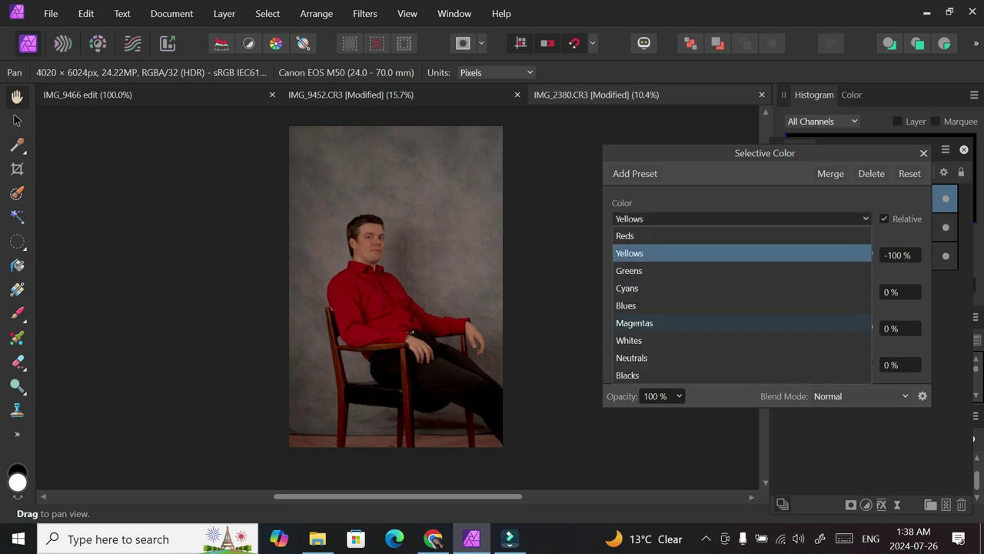
click(632, 357)
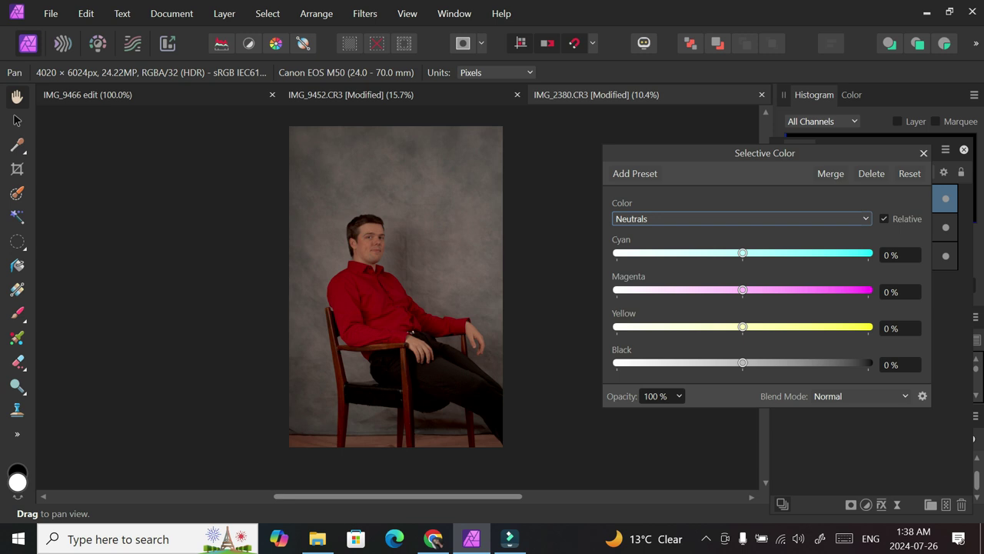
key(Tab)
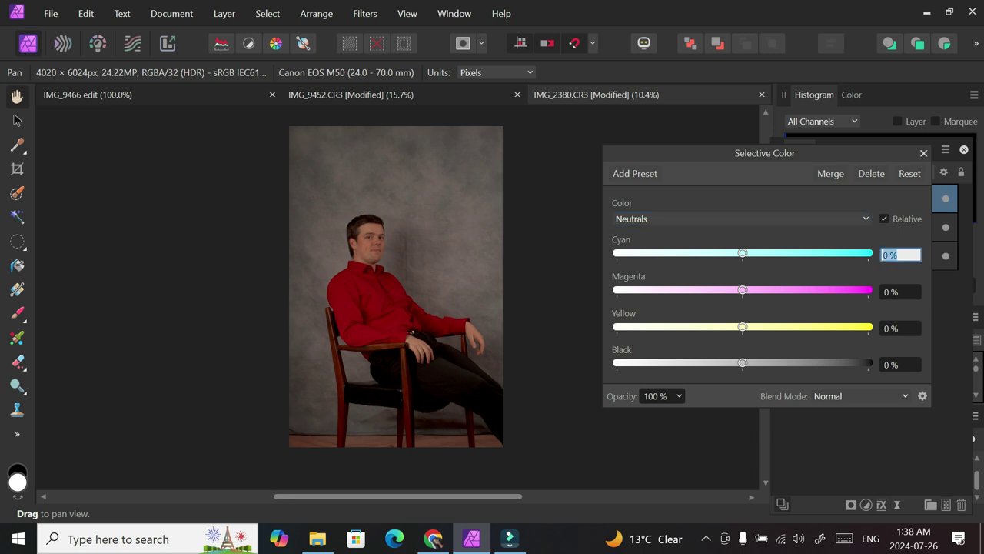
text(5)
key(Return)
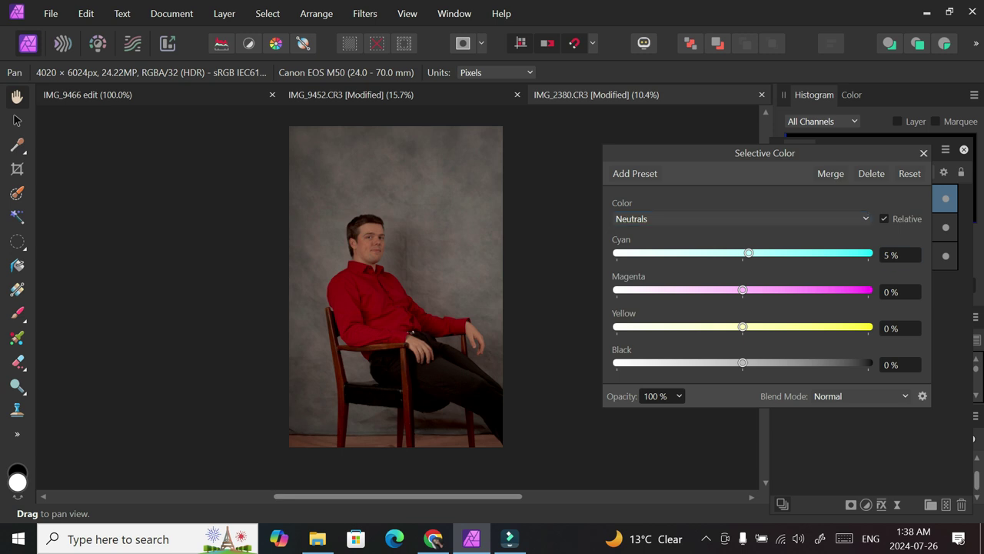
Set the Cyan and Magenta of the Blacks to 100 % each in the Selective Color adjustment.
click(742, 218)
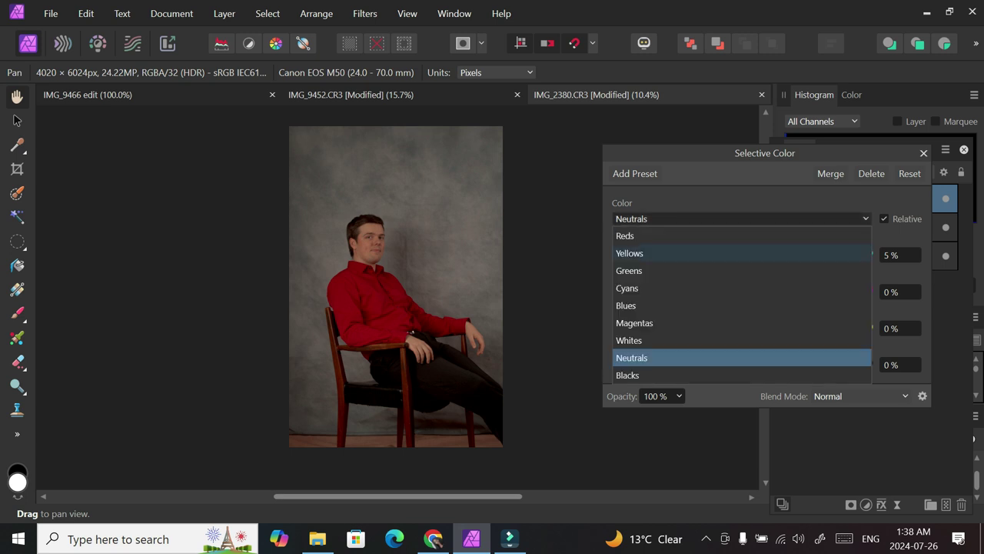
key(Down)
key(Return)
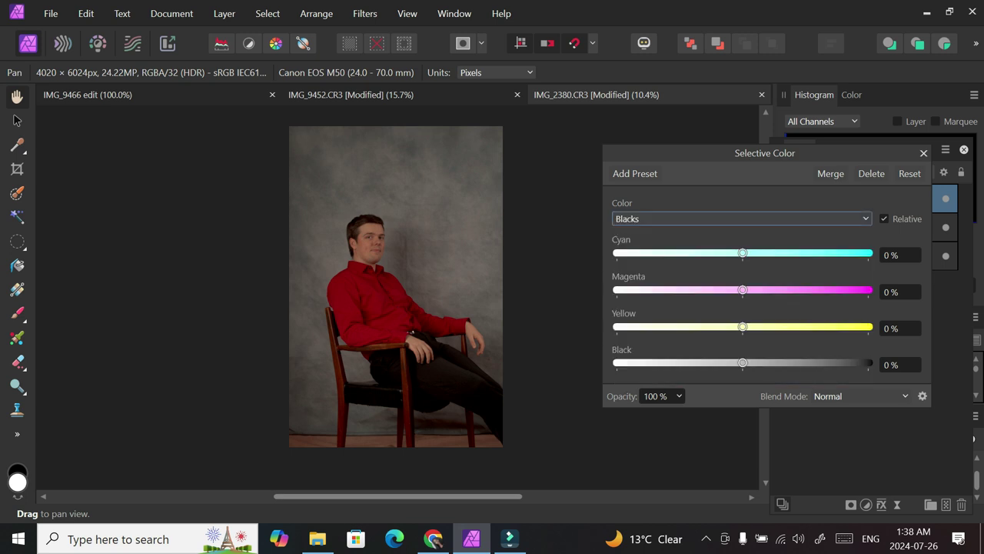
drag(743, 253, 868, 253)
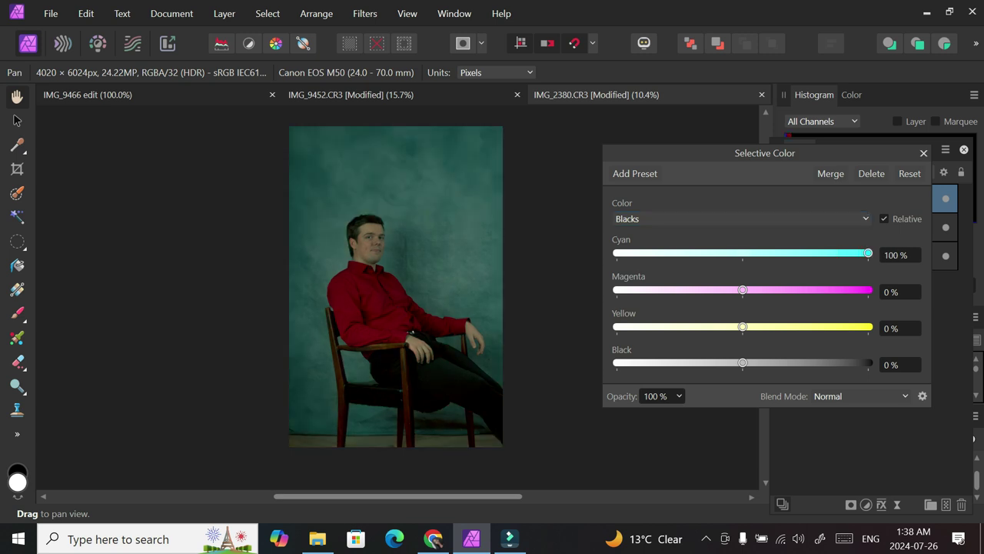
drag(743, 290, 868, 290)
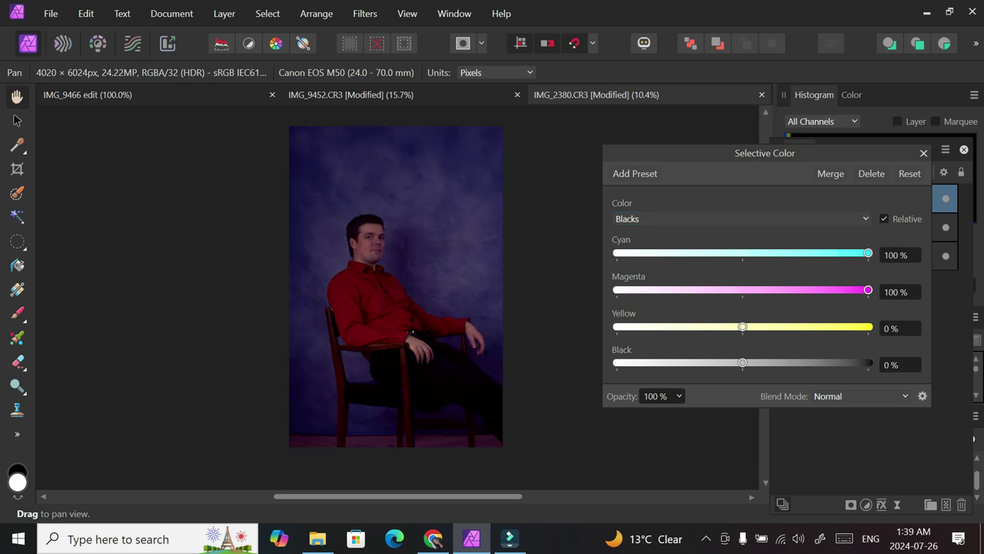
Set the Yellow and Black of the Blacks to 100 % each and close the Selective Color settings.
key(Tab)
text(100)
key(Return)
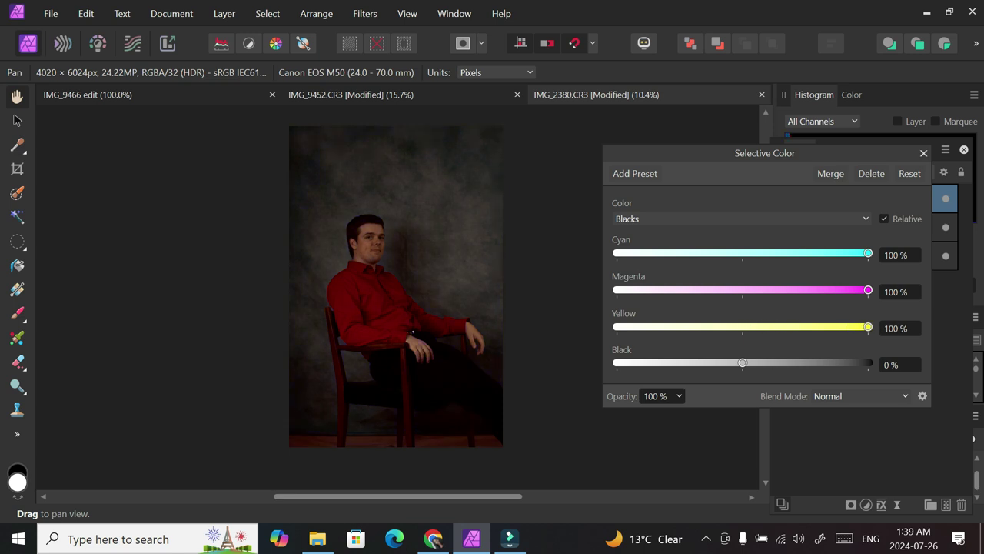
key(Tab)
text(100)
key(Return)
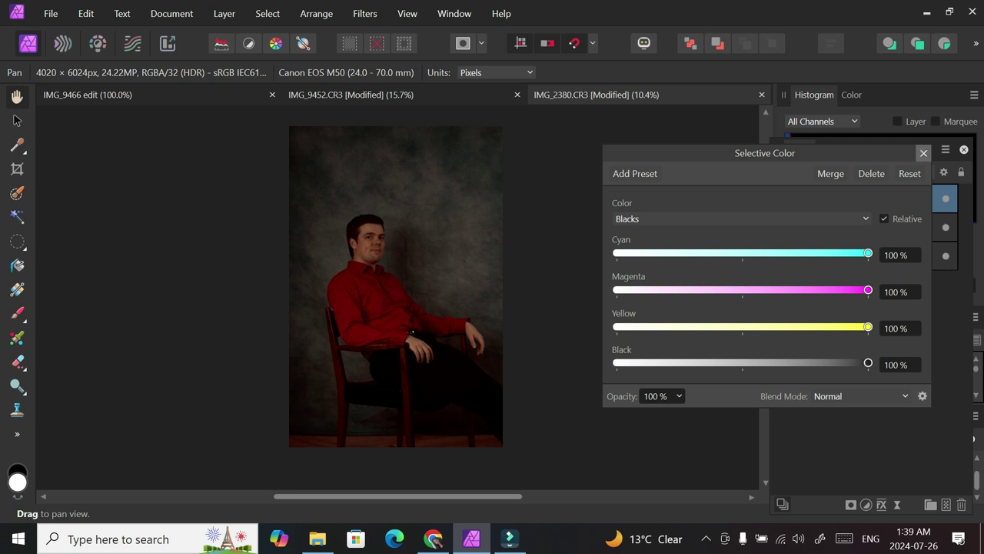
click(924, 152)
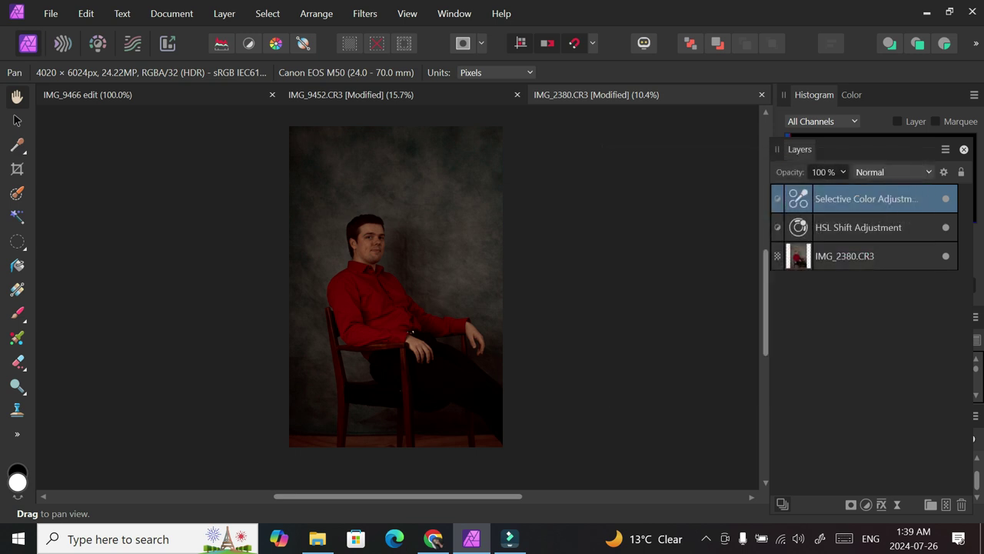
Hide both adjustment layers and show them again to compare the portrait before and after grading.
click(945, 198)
click(946, 227)
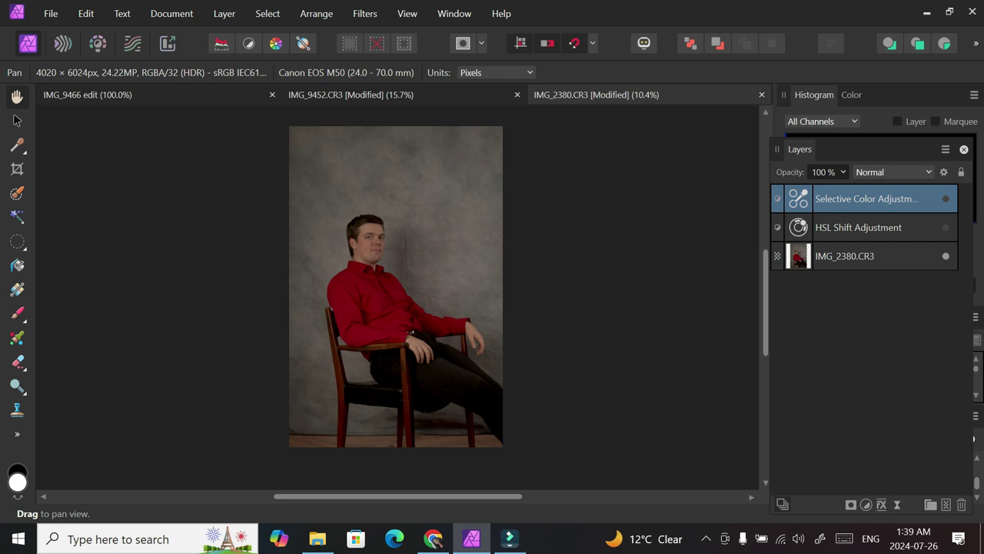
click(946, 227)
click(946, 198)
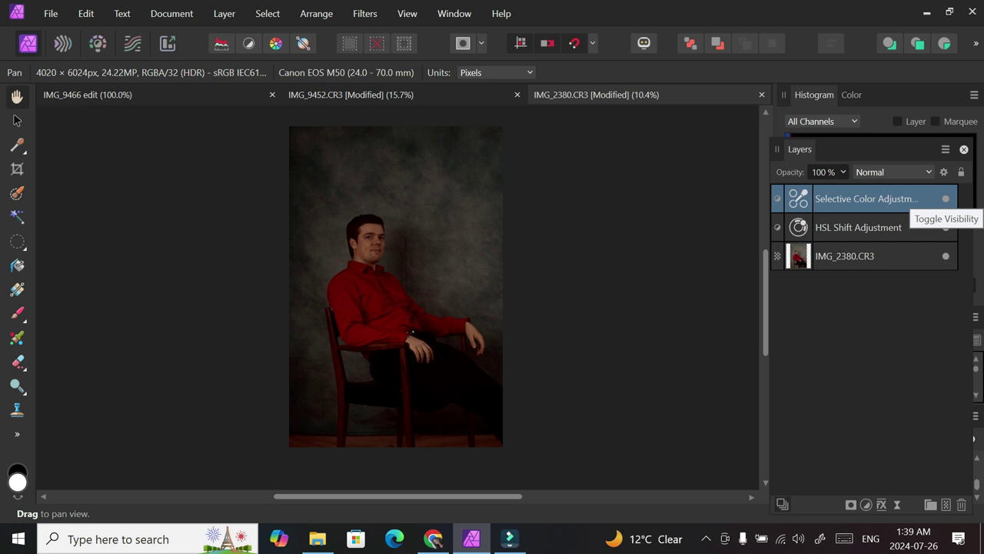
Group the Selective Color and HSL adjustment layers and lower the group's opacity to 53 %.
shift+click(919, 227)
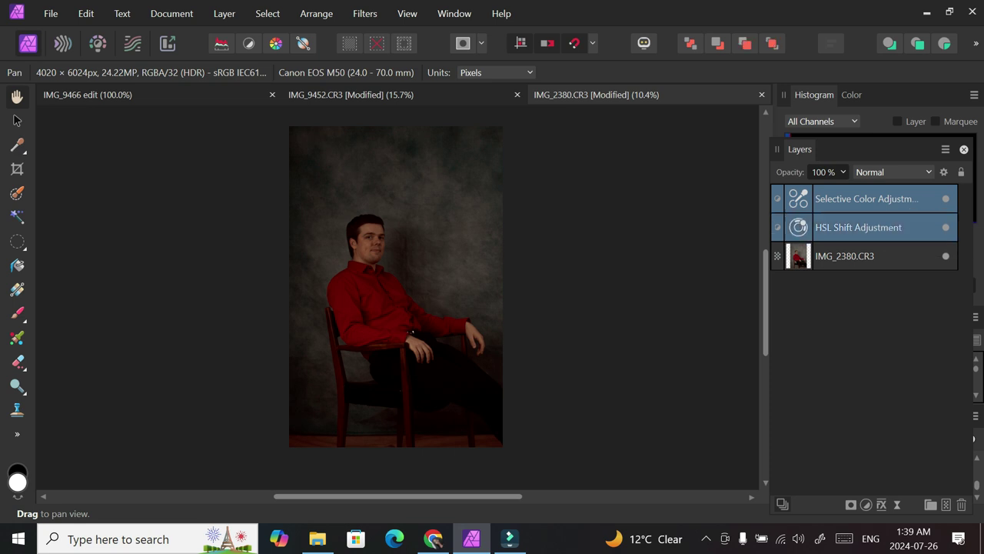
key(ctrl+g)
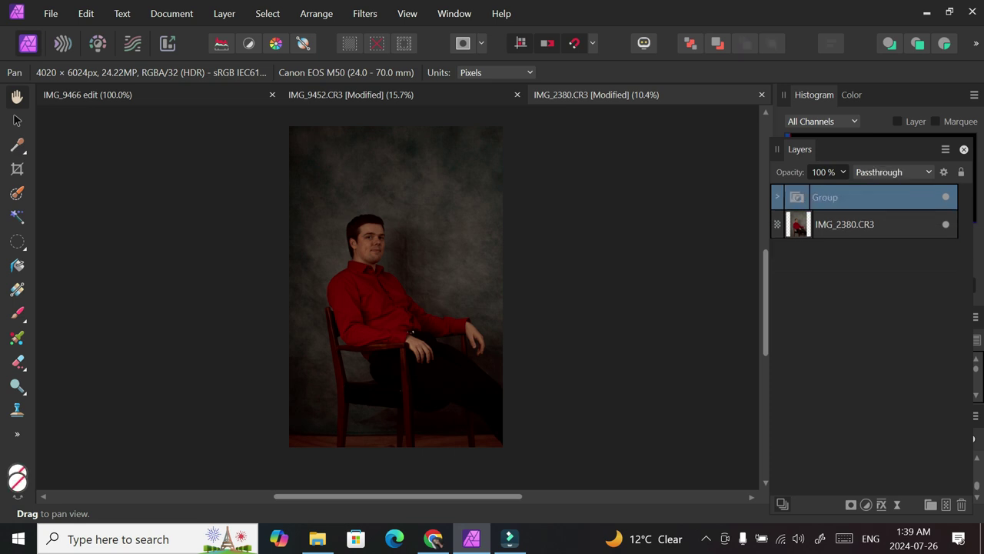
click(843, 172)
drag(843, 190, 791, 190)
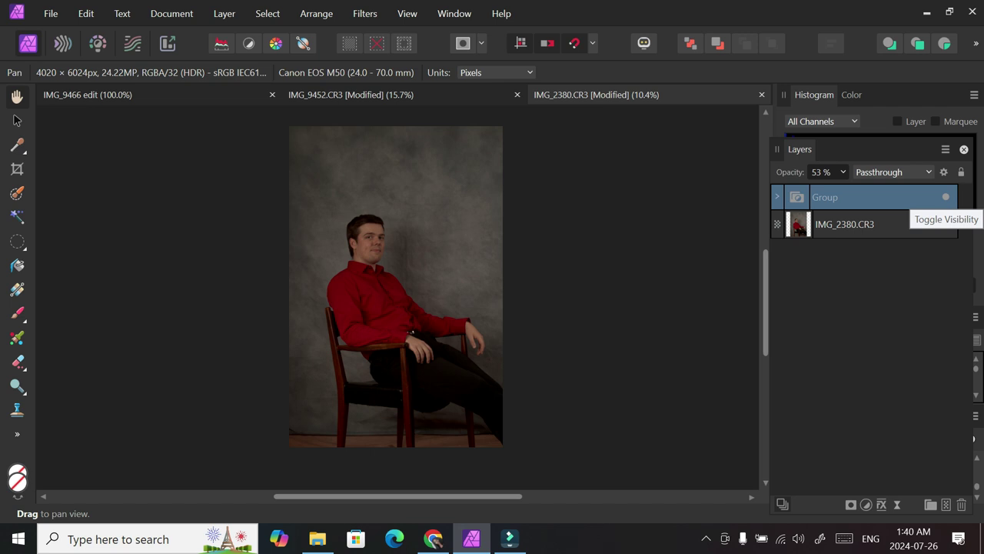
Check the IMG_9452.CR3 document, return to IMG_2380.CR3 and try to export its grouped color grade as a LUT.
key(ctrl+shift+Tab)
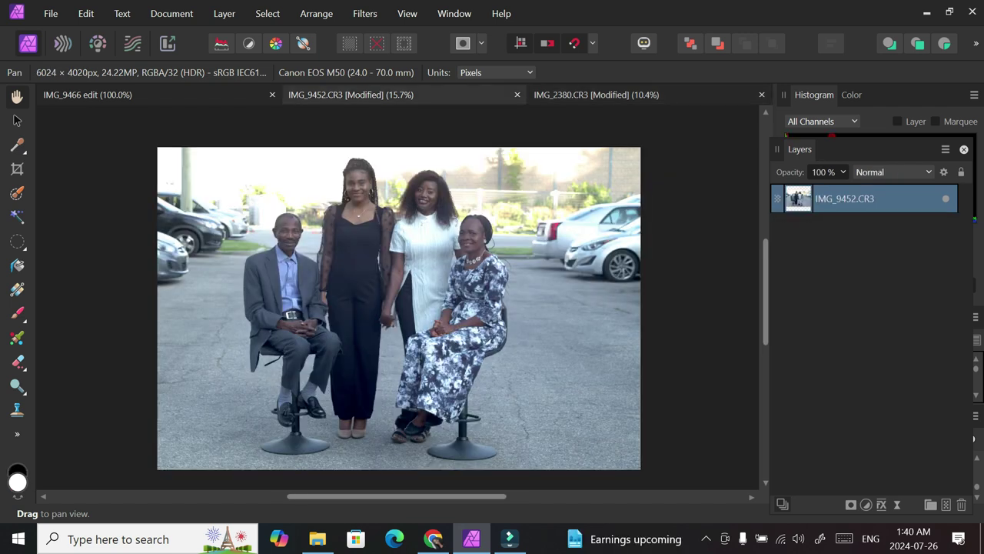
key(ctrl+Tab)
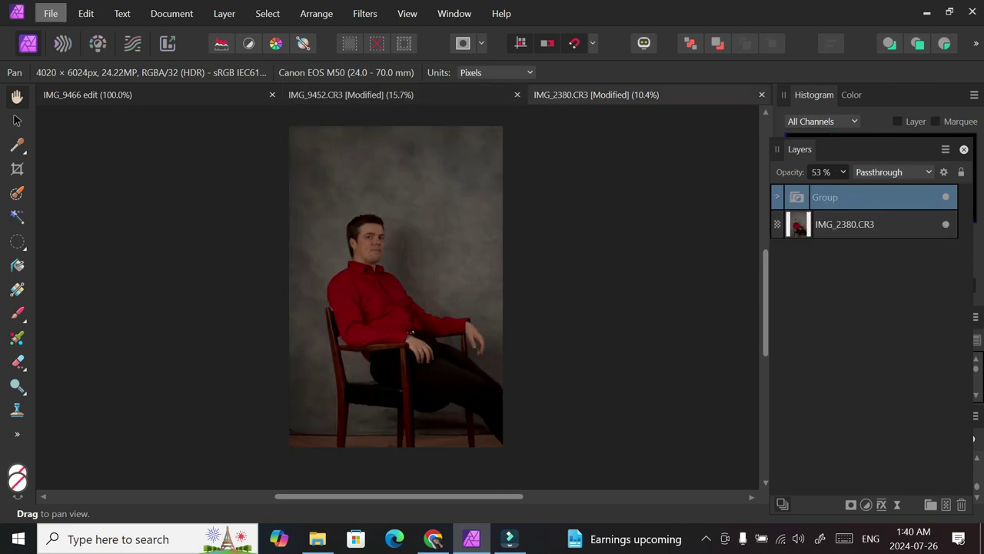
click(51, 13)
click(77, 440)
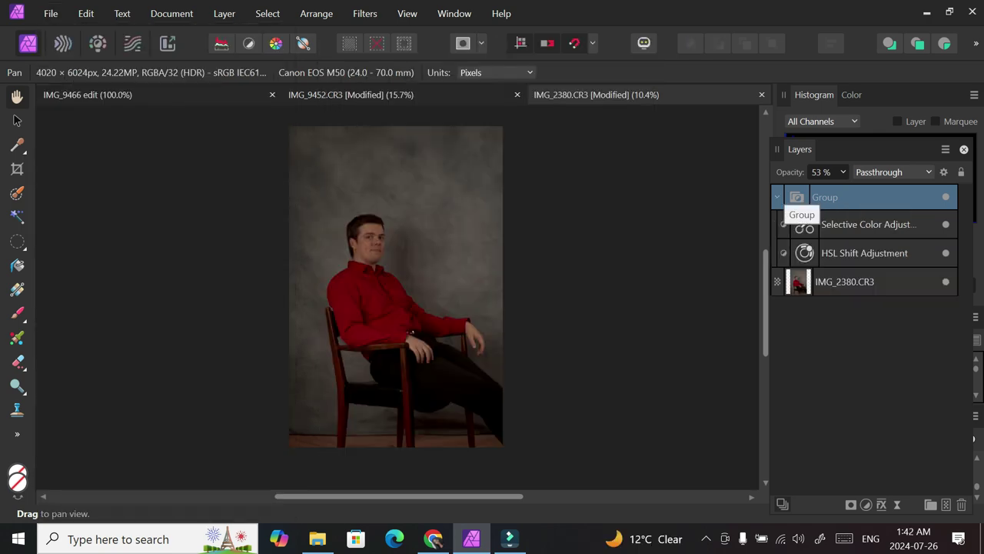
Ungroup the Selective Color and HSL adjustments and export the grade as a .cube LUT named Exported LUT in the EDITS folder.
right_click(797, 198)
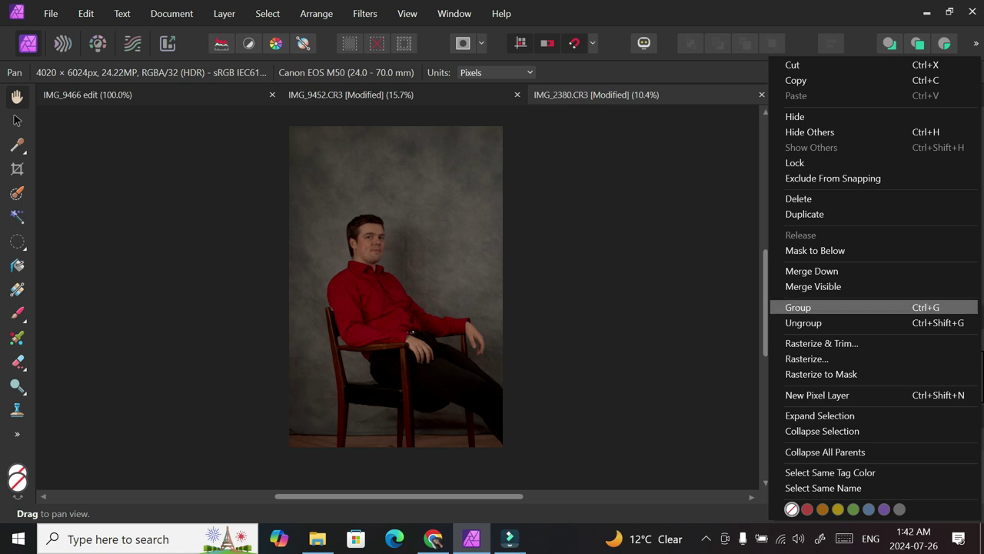
click(803, 322)
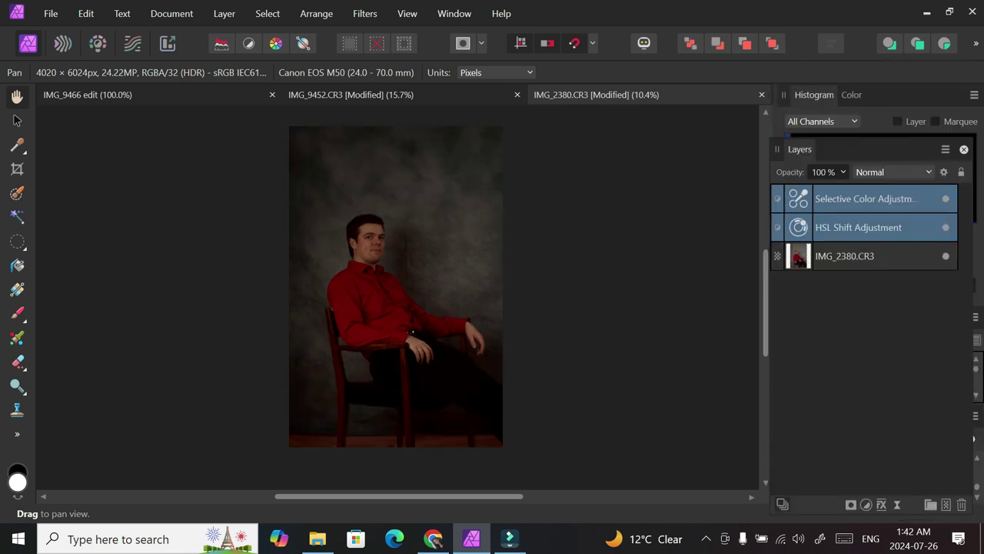
click(51, 13)
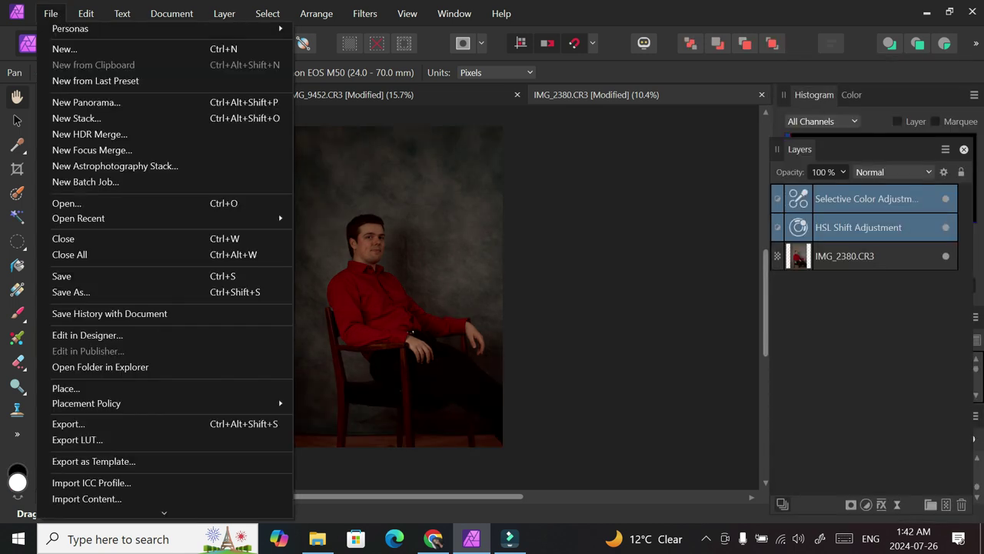
click(77, 439)
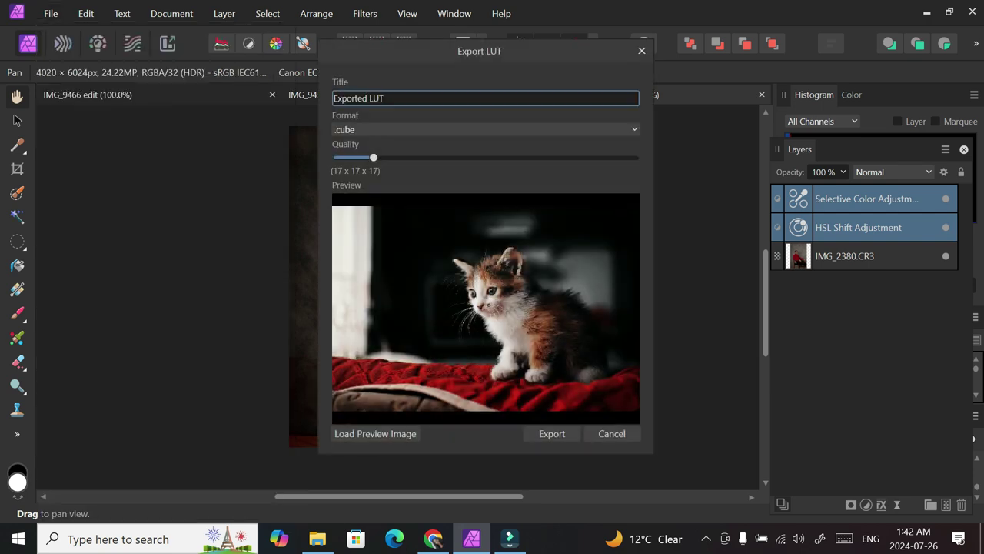
click(552, 433)
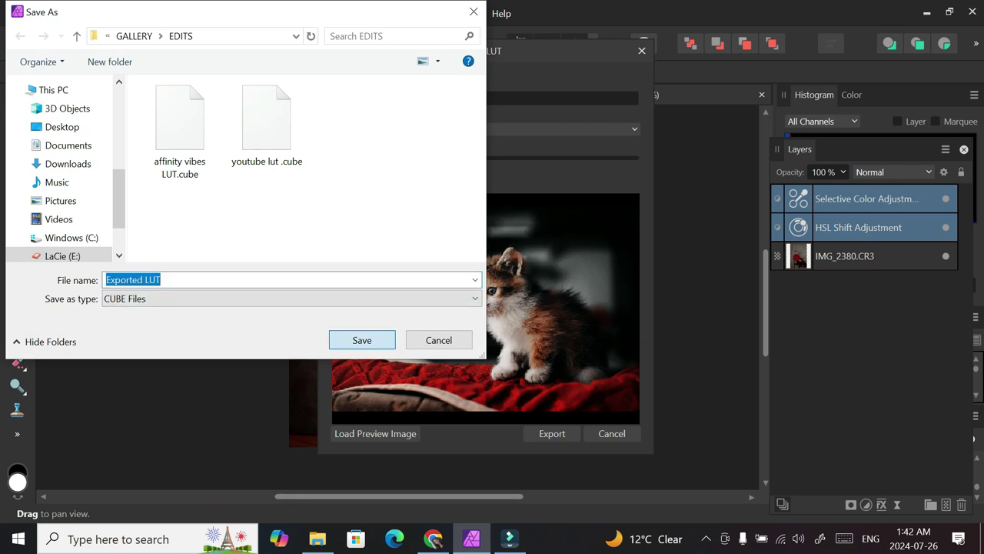
click(362, 340)
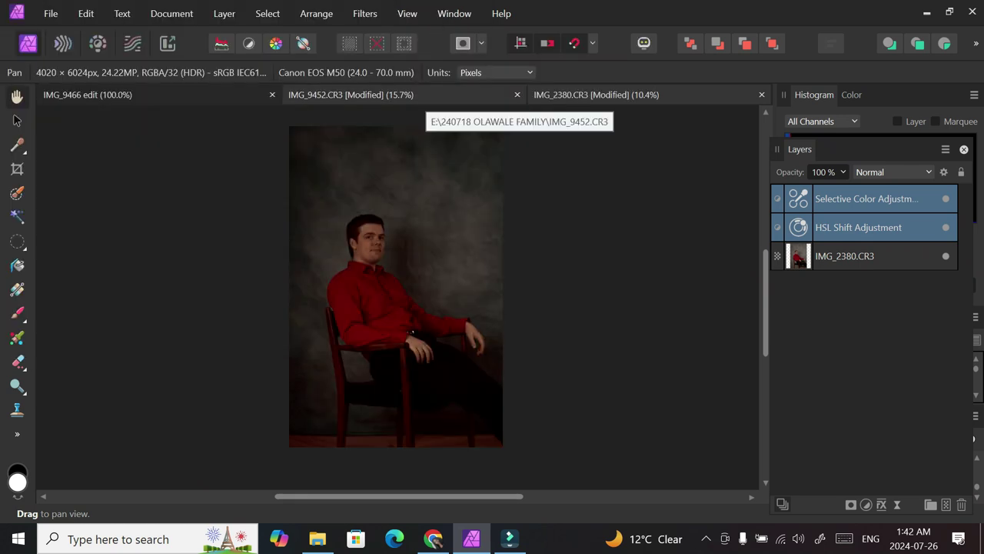
Add a LUT adjustment to IMG_9452.CR3, load Exported LUT.cube into it and close its settings.
click(416, 95)
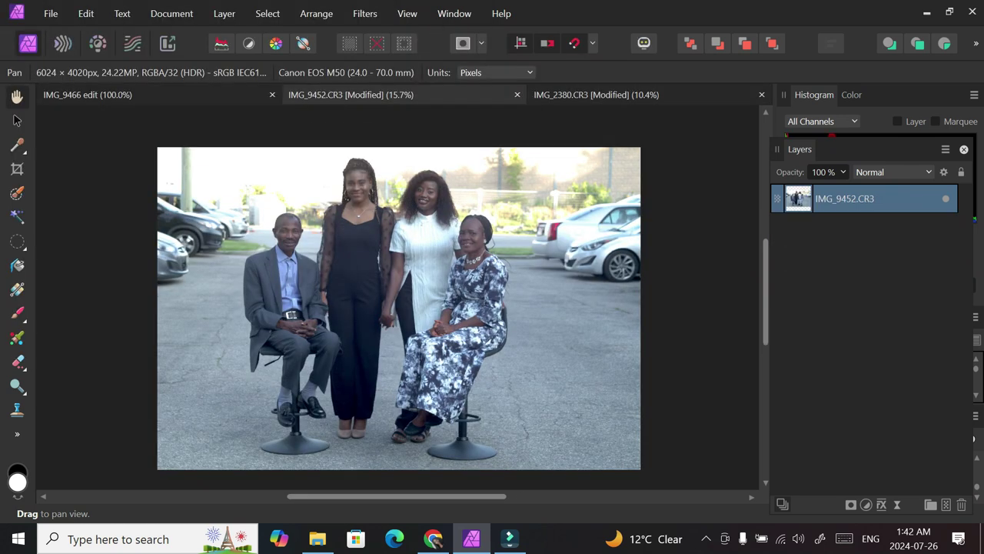
click(866, 504)
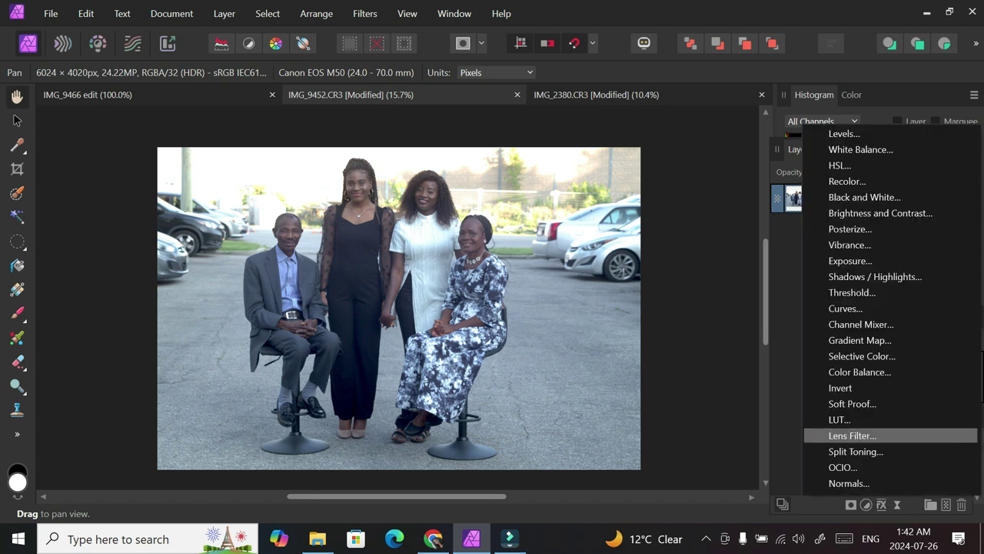
click(839, 419)
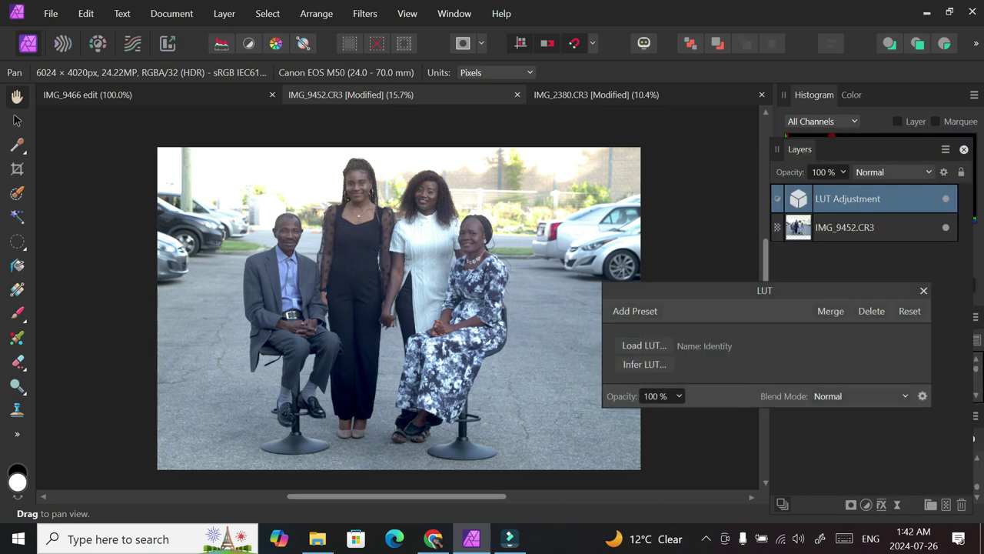
click(644, 345)
click(758, 215)
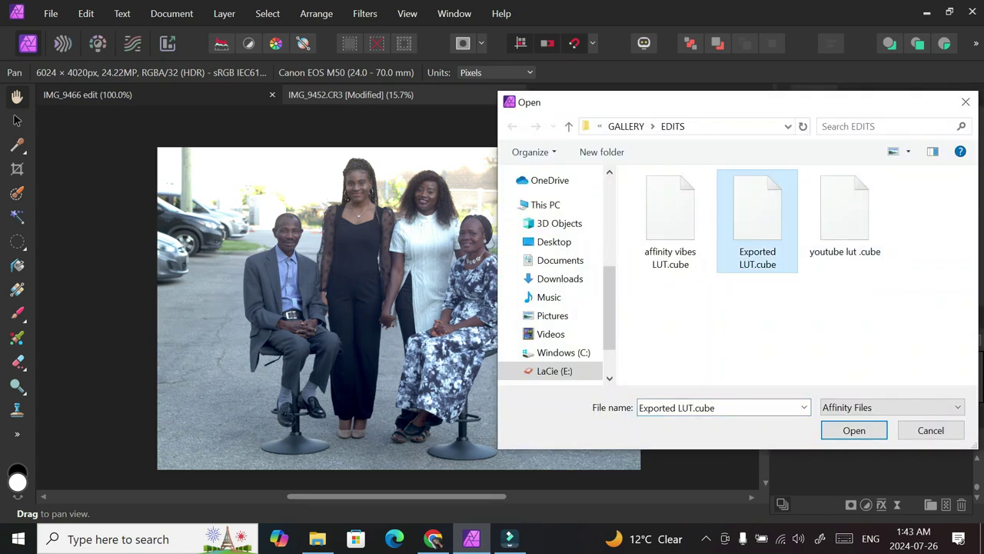
click(854, 430)
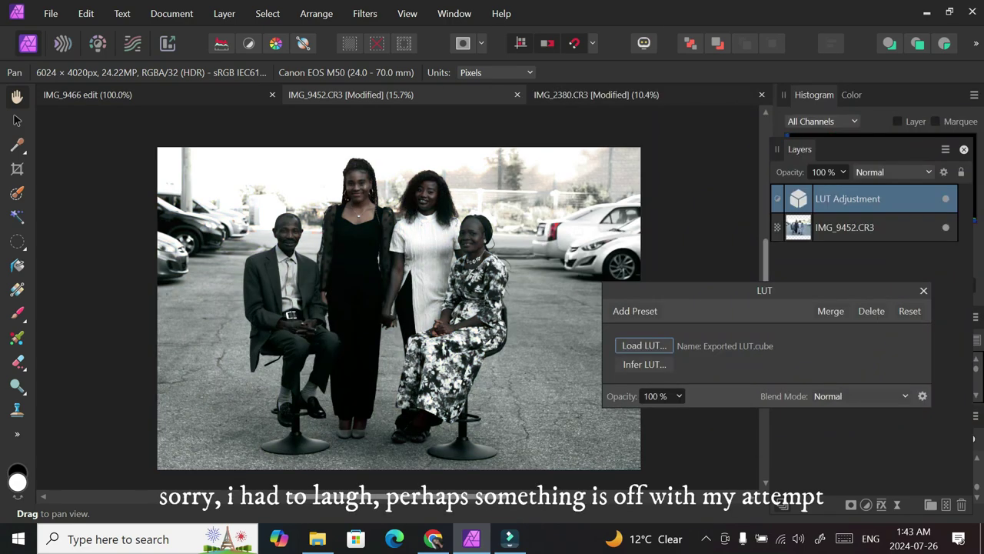
key(Escape)
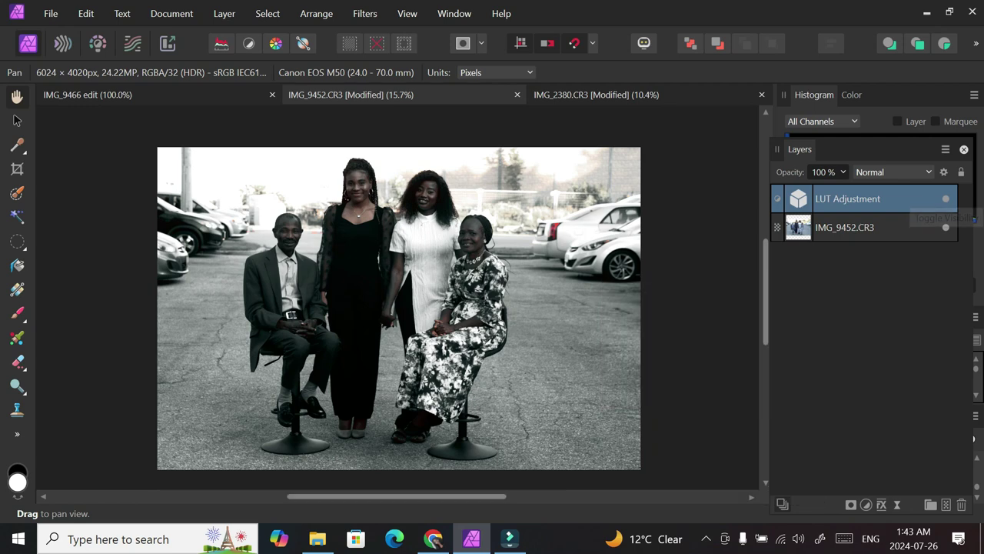
Hide and show the LUT adjustment repeatedly to compare the family photo in the parking lot with and without the grade.
click(946, 199)
click(946, 199)
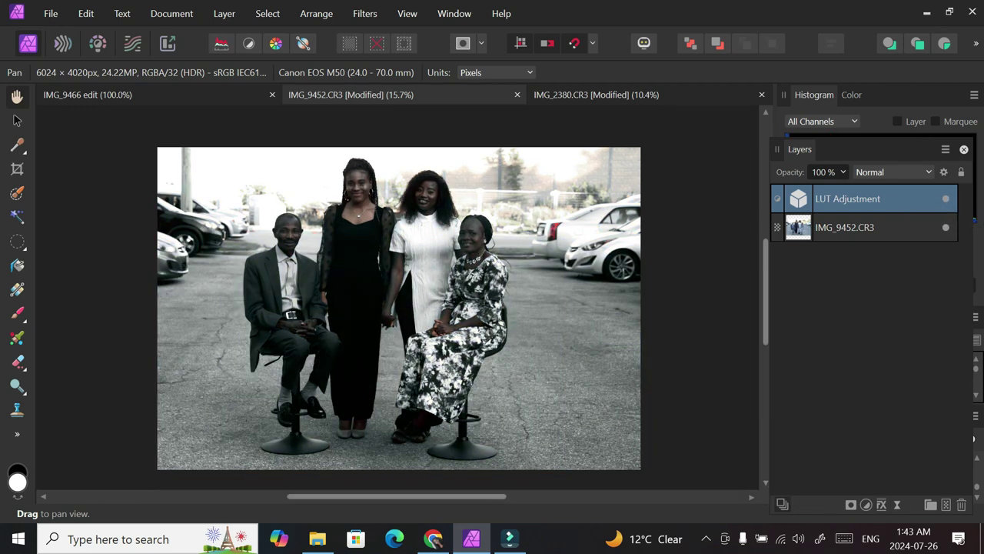
click(946, 199)
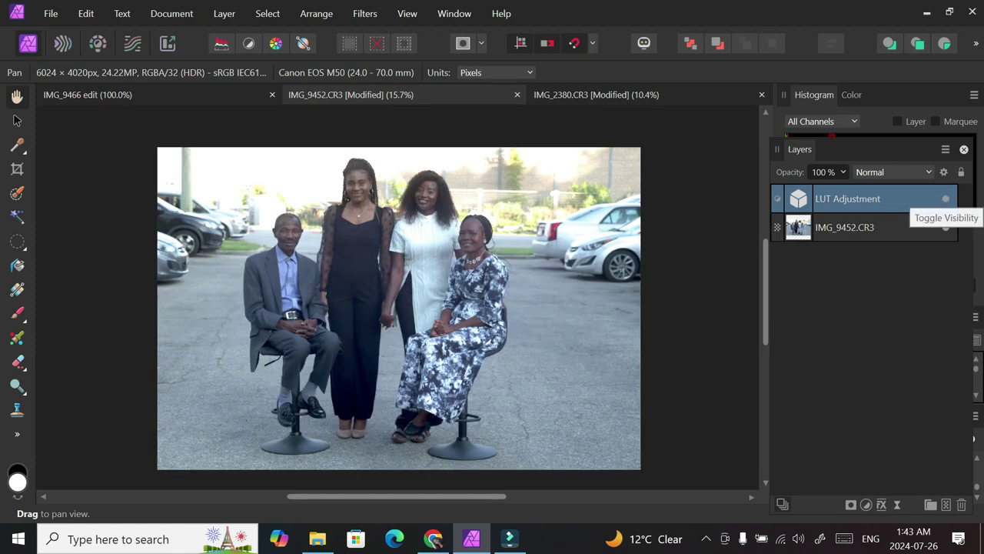
click(946, 199)
click(946, 199)
click(945, 199)
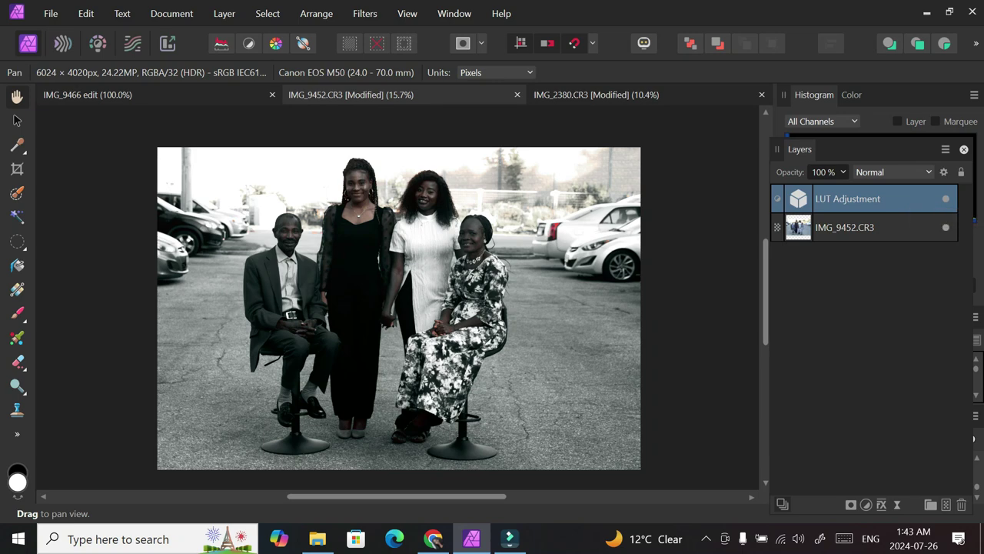
Add a LUT adjustment above the topmost Pixel layer of IMG_9466 edit and load Exported LUT.cube into it.
click(88, 95)
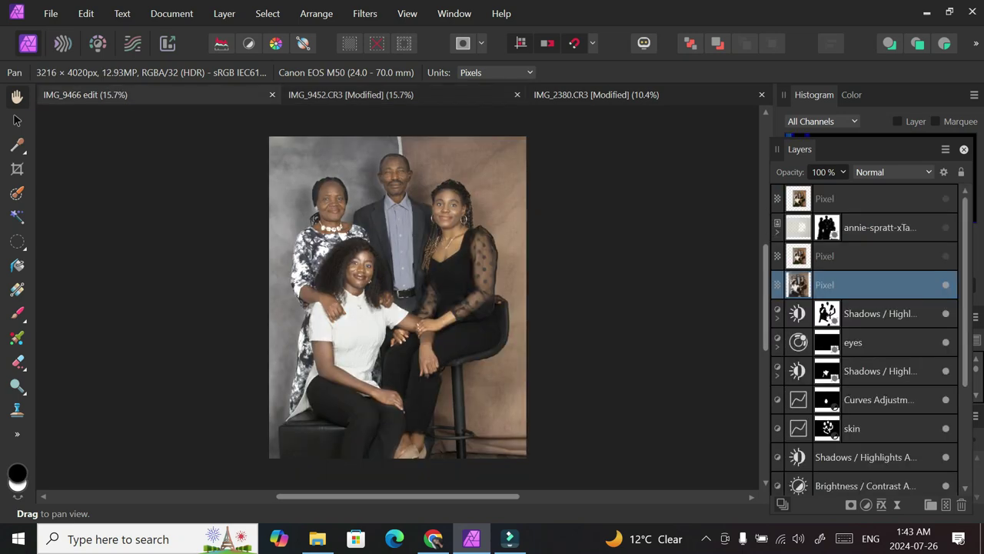
click(881, 199)
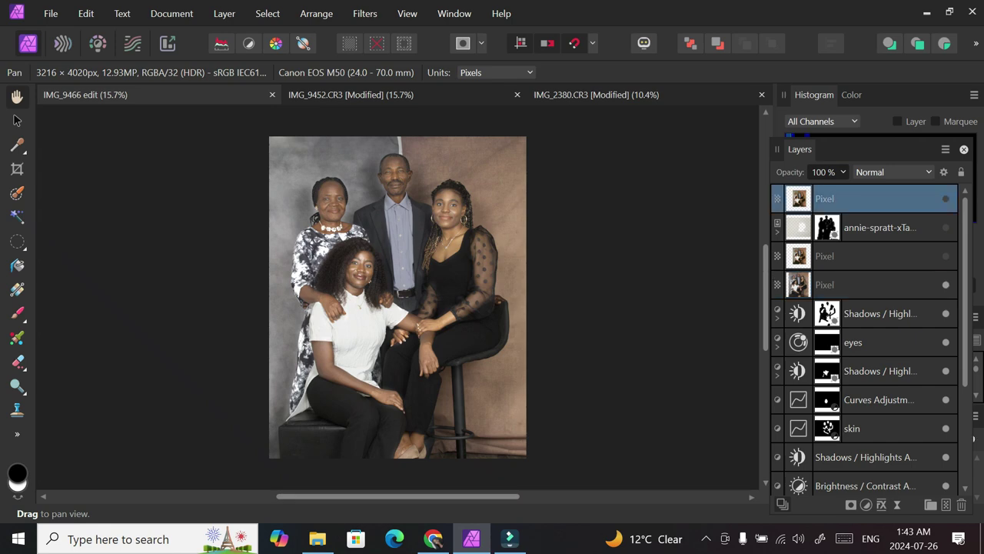
click(51, 13)
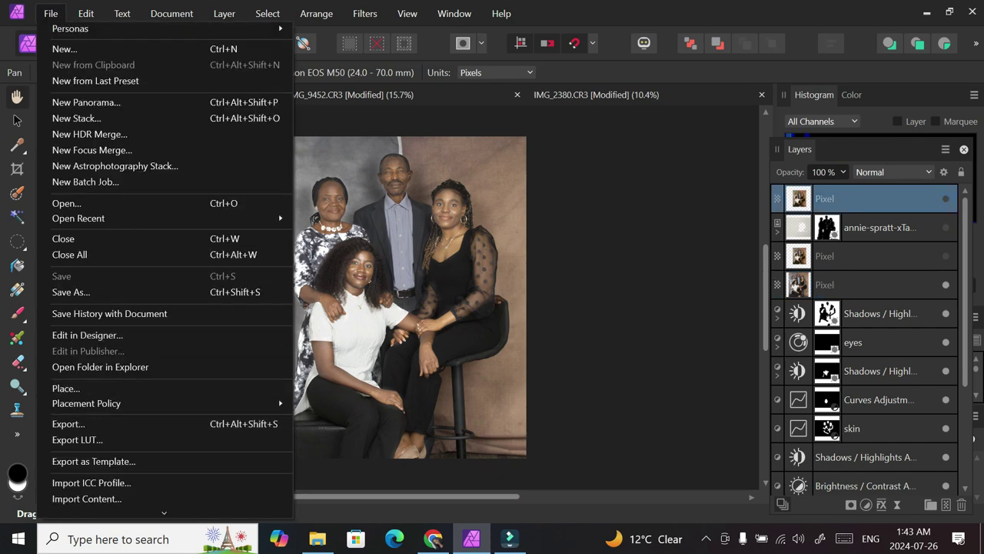
key(Escape)
click(866, 505)
click(839, 419)
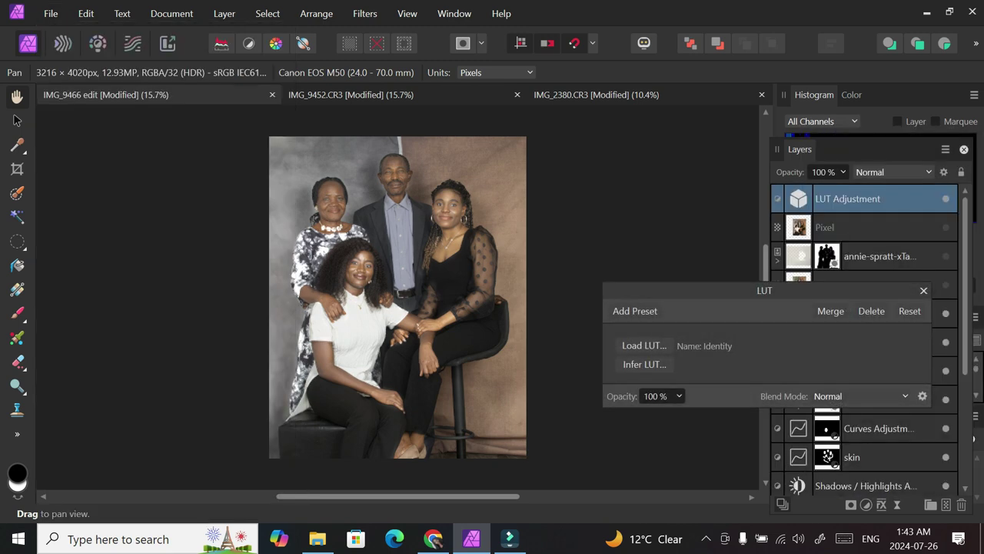
click(644, 346)
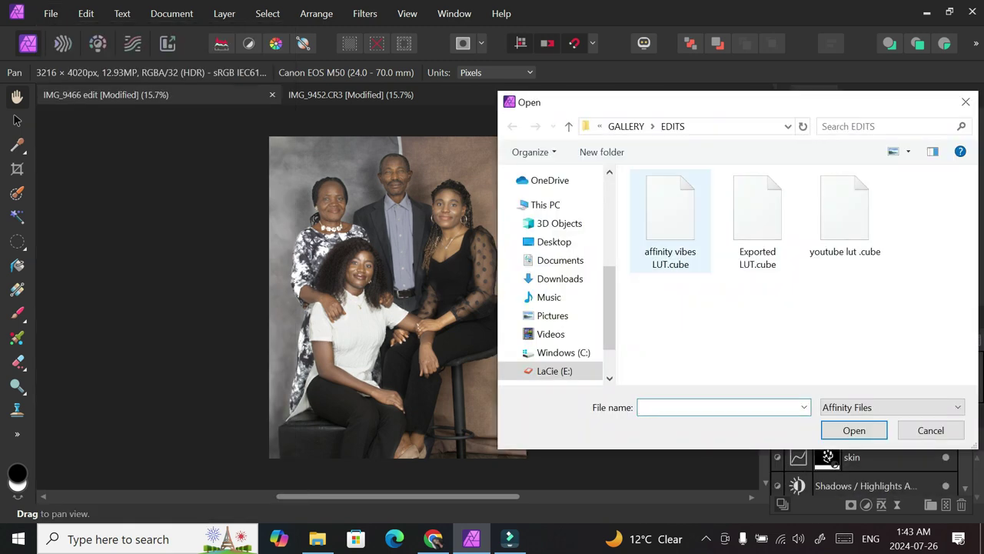
click(757, 219)
click(854, 430)
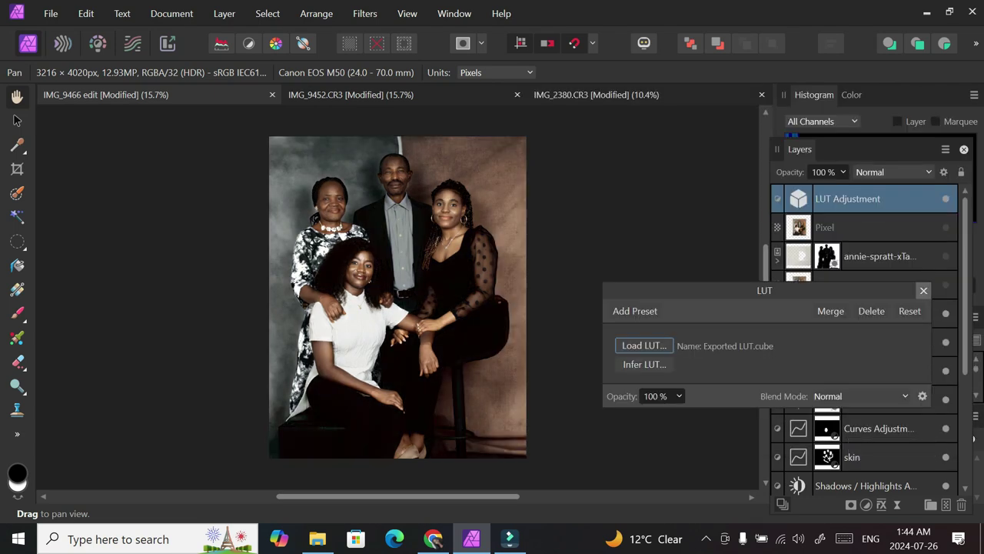
click(924, 290)
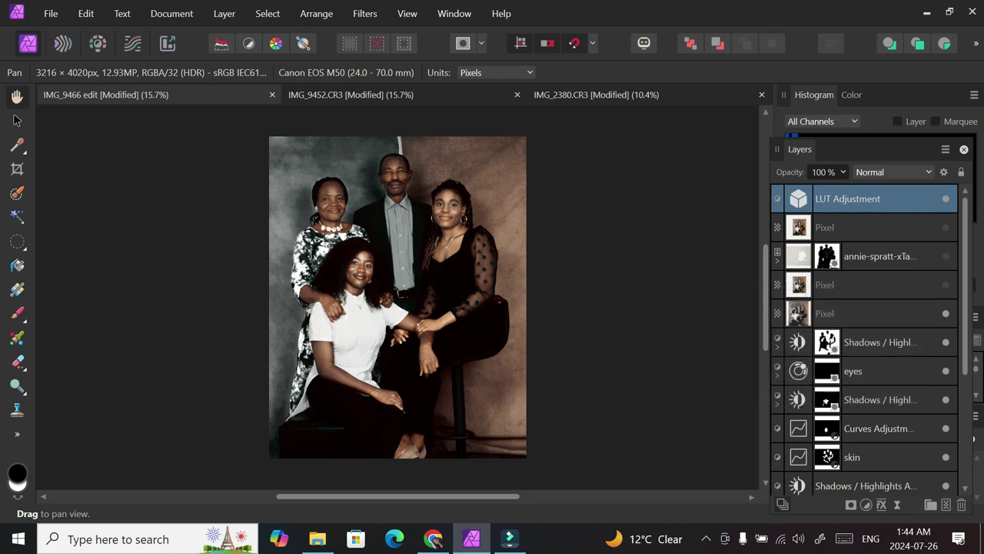
Lower the opacity of the LUT adjustment in IMG_9466 edit to 50 %.
click(843, 171)
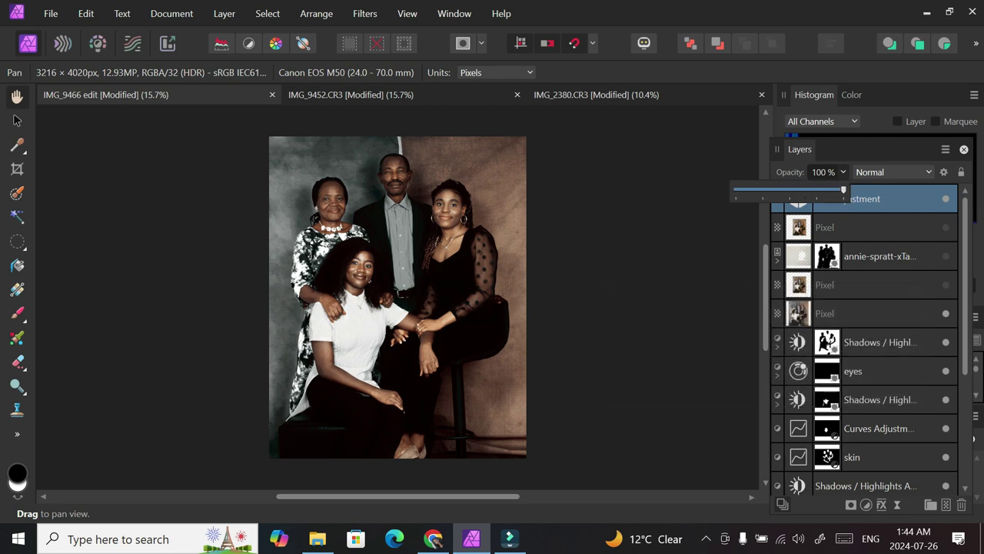
drag(844, 190, 776, 195)
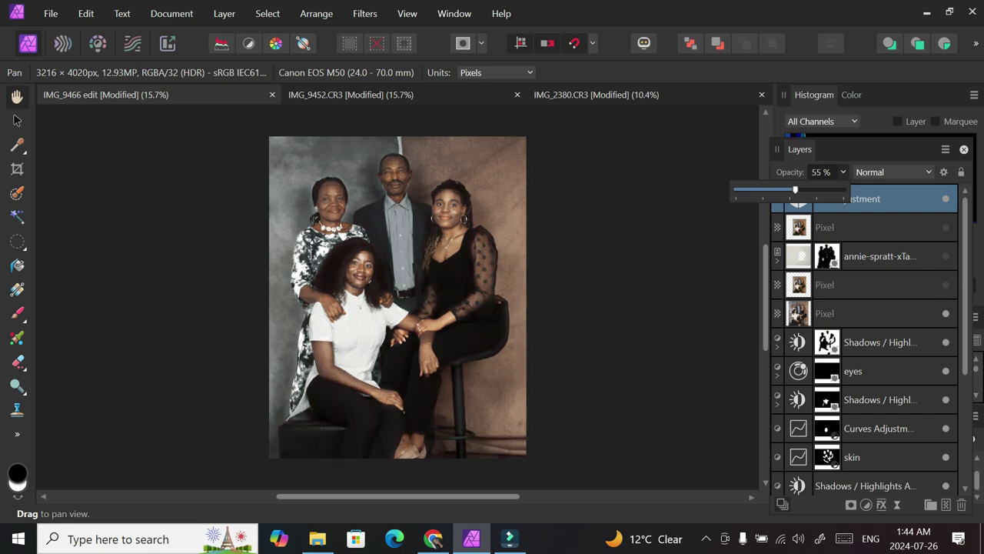
drag(795, 189, 790, 189)
Toggle the visibility of the half-opacity LUT adjustment to compare the studio family portrait before and after.
click(946, 199)
click(945, 199)
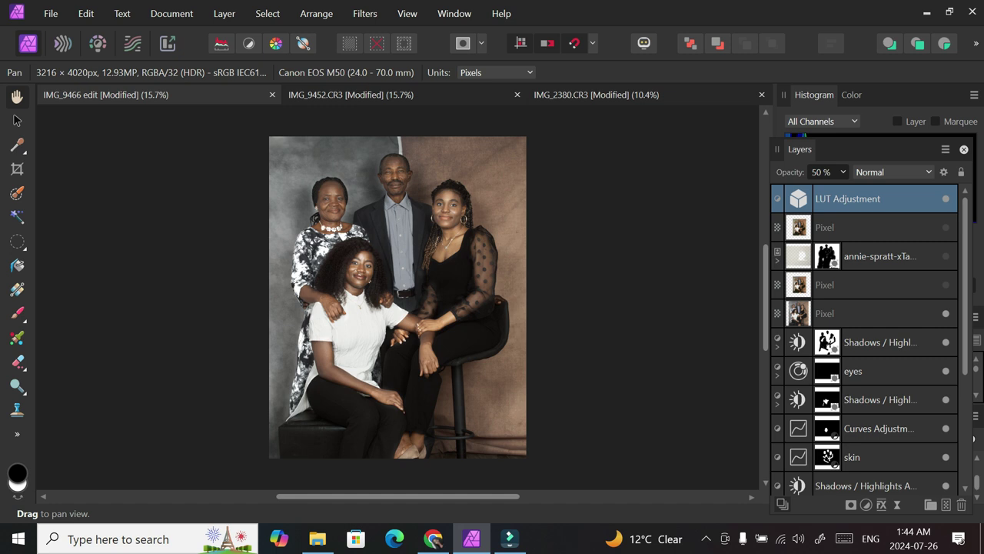
click(946, 199)
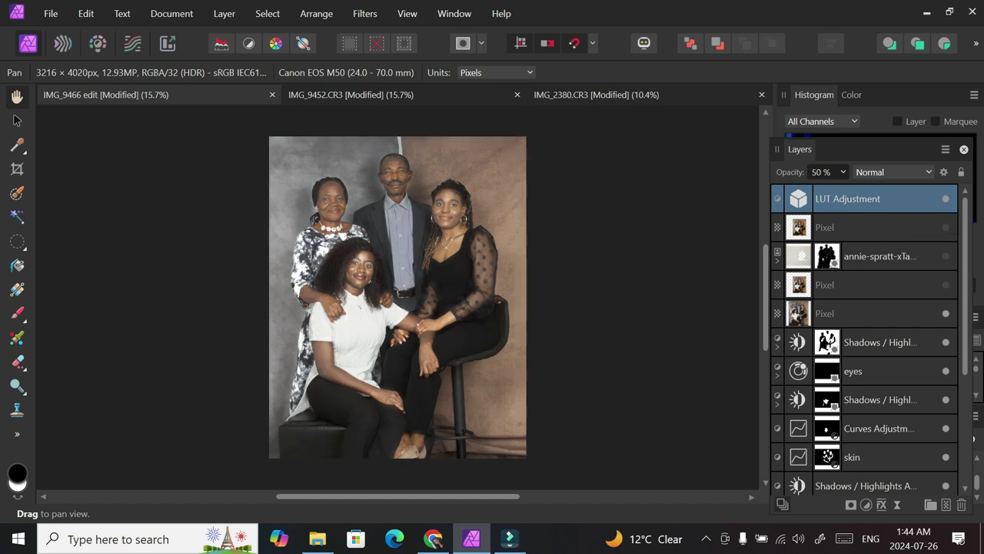
click(946, 199)
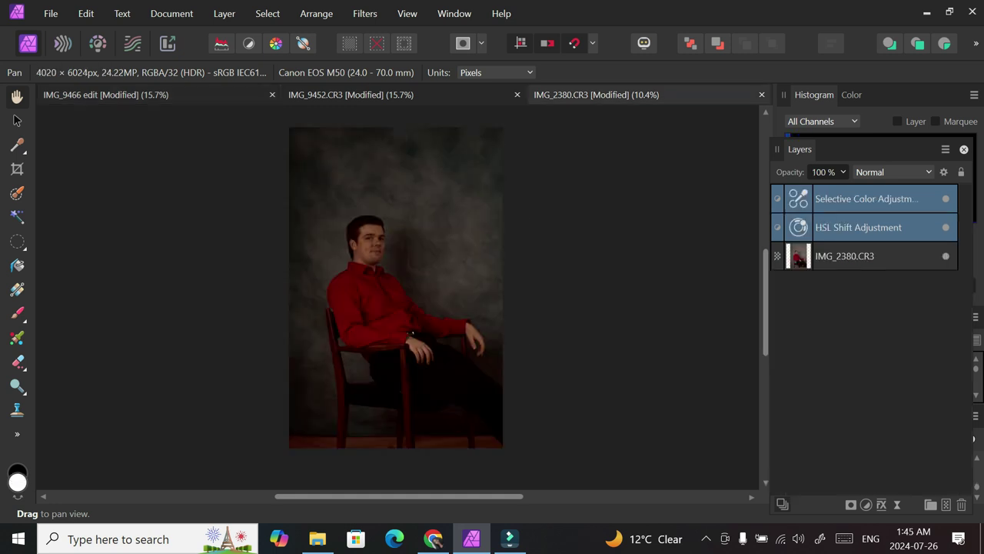
Set the opacity of the selected Selective Color and HSL adjustment layers in IMG_2380.CR3 to 50 %.
click(842, 172)
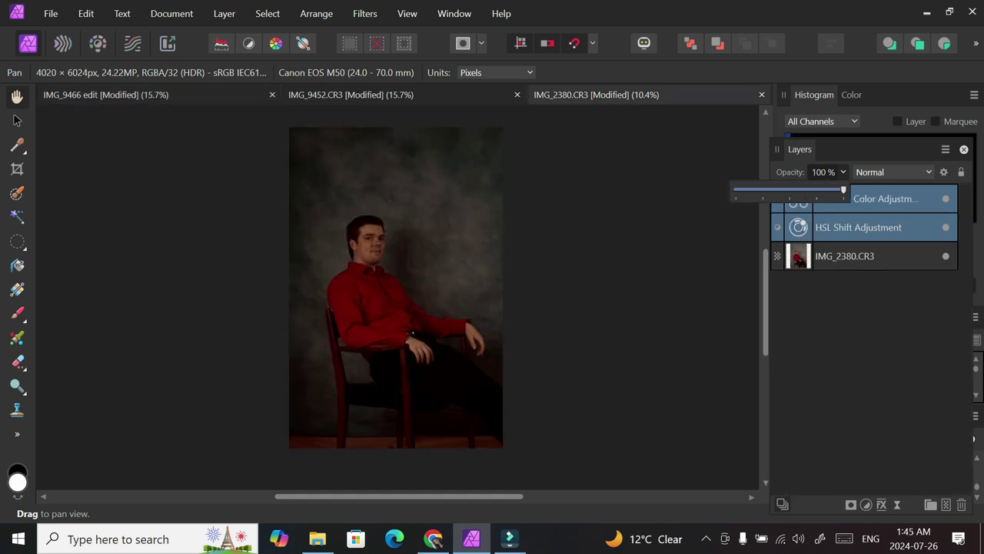
drag(842, 189, 789, 189)
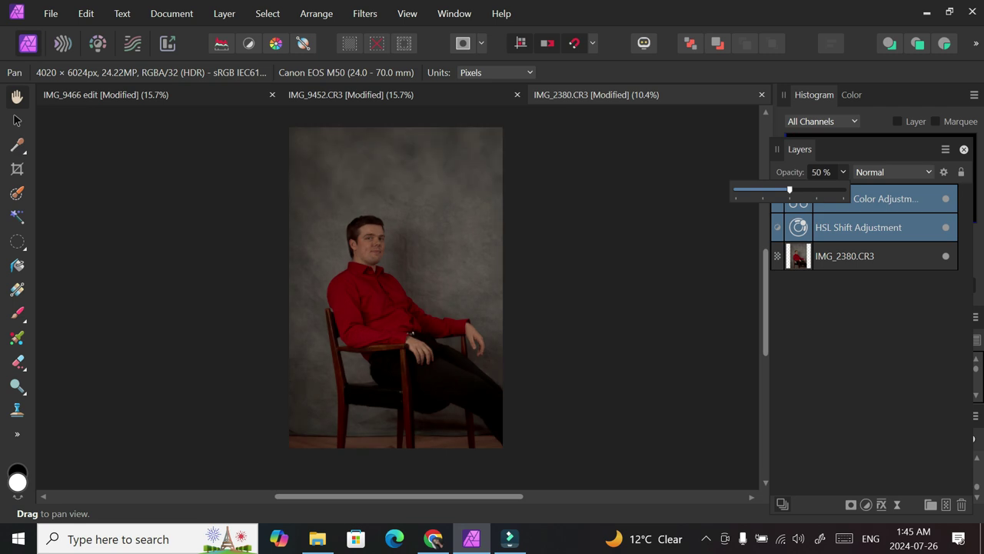
click(766, 302)
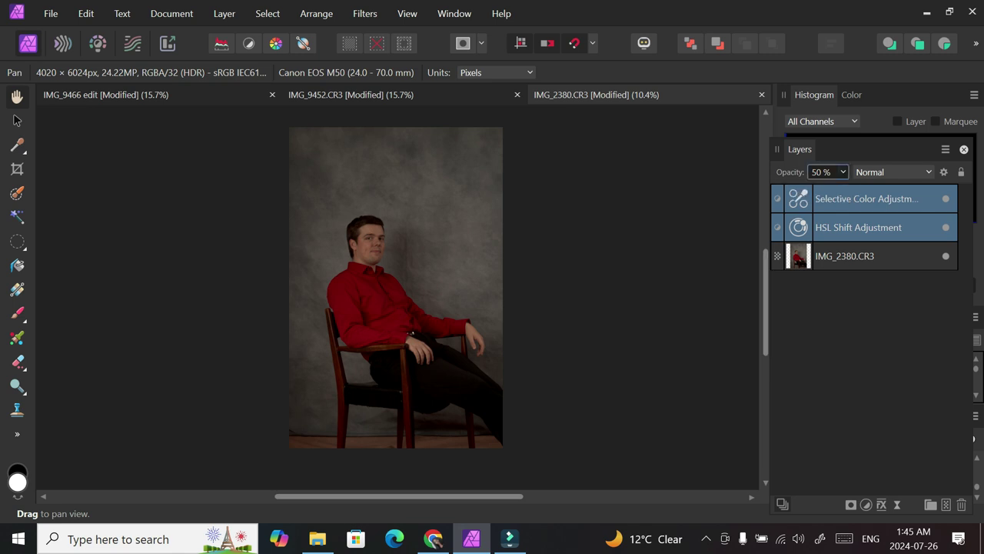
mouse_move(766, 302)
mouse_down()
mouse_move(766, 263)
mouse_move(766, 304)
mouse_up()
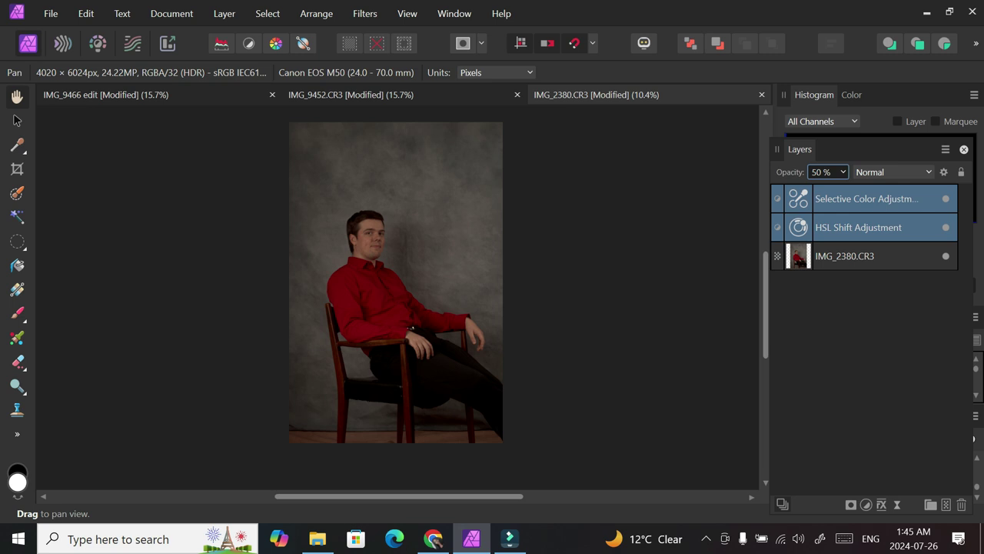
scroll(396, 287, up, 2)
scroll(396, 287, down, 1)
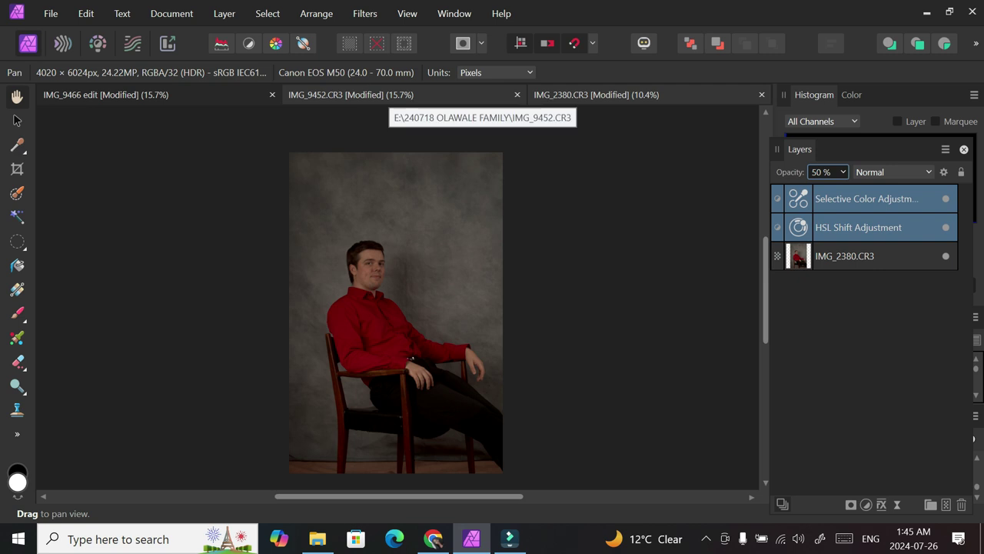
Review the LUT-graded IMG_9452.CR3, return to IMG_2380.CR3 and open the RAW photo IMG_7768.CR3 from the PICTURES folder.
click(393, 96)
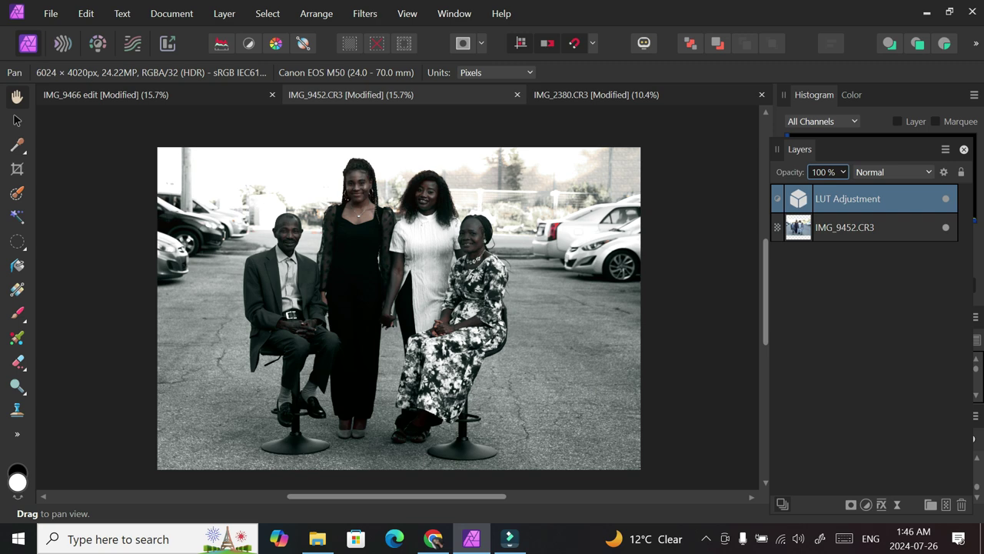
click(597, 95)
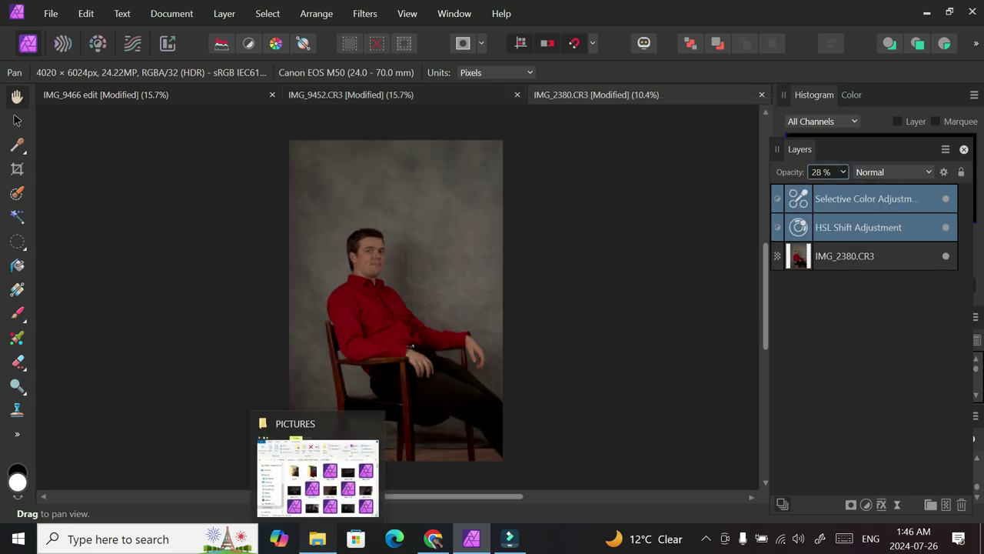
click(317, 539)
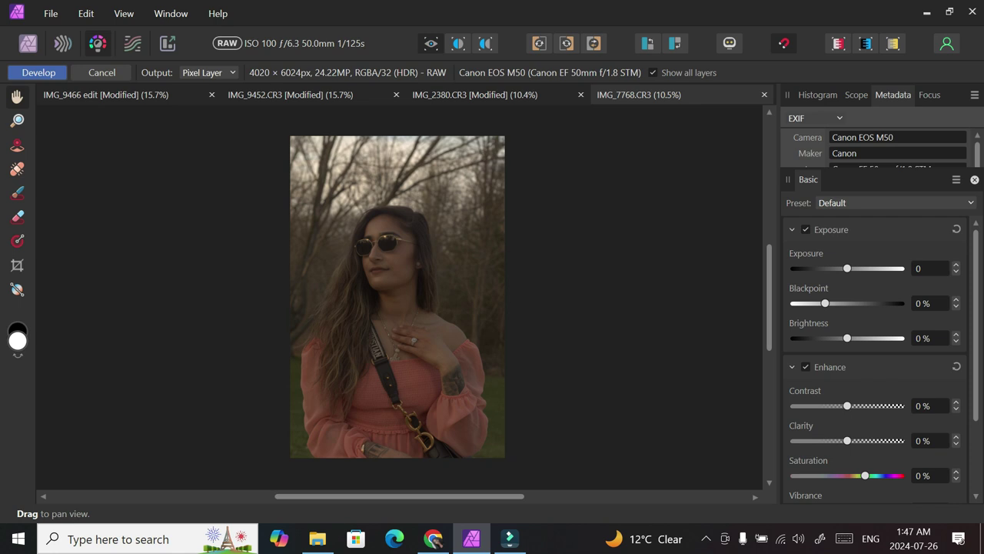
Set the contrast of IMG_7768.CR3 to 3 % and its brightness to 14 %, and develop the RAW photo.
click(956, 402)
click(956, 402)
click(955, 402)
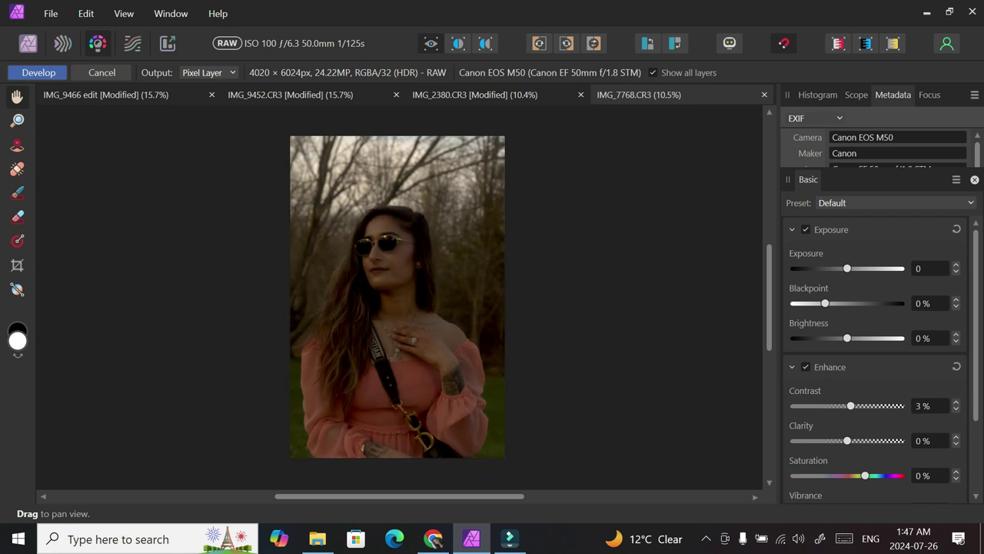
click(956, 409)
click(956, 401)
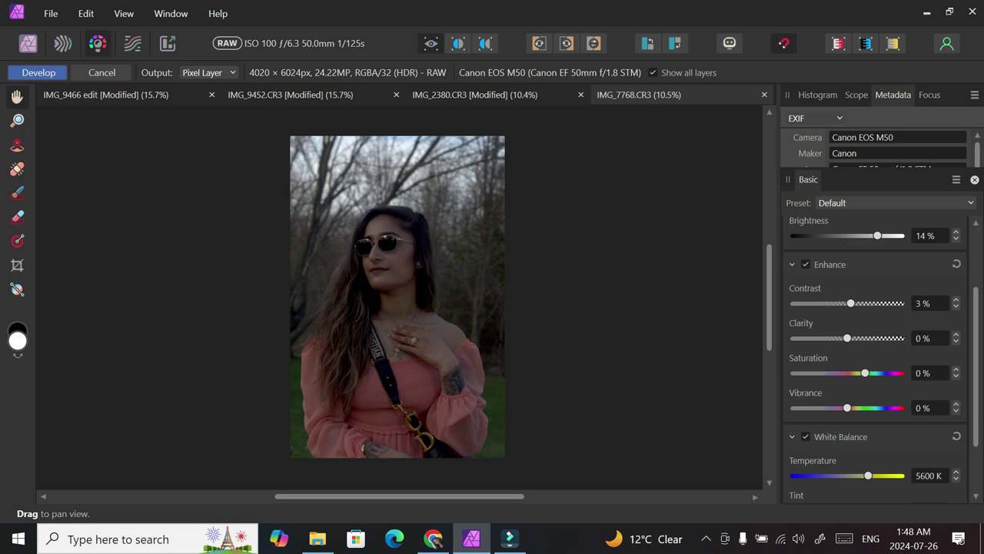
click(38, 72)
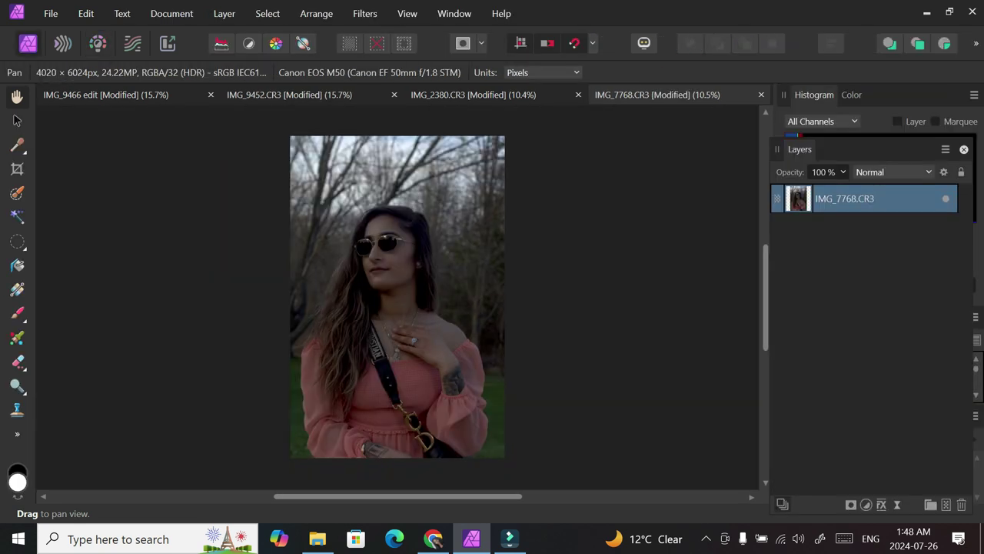
Add a LUT adjustment using Exported LUT.cube to IMG_7768.CR3 and set its opacity to 50 %.
click(866, 505)
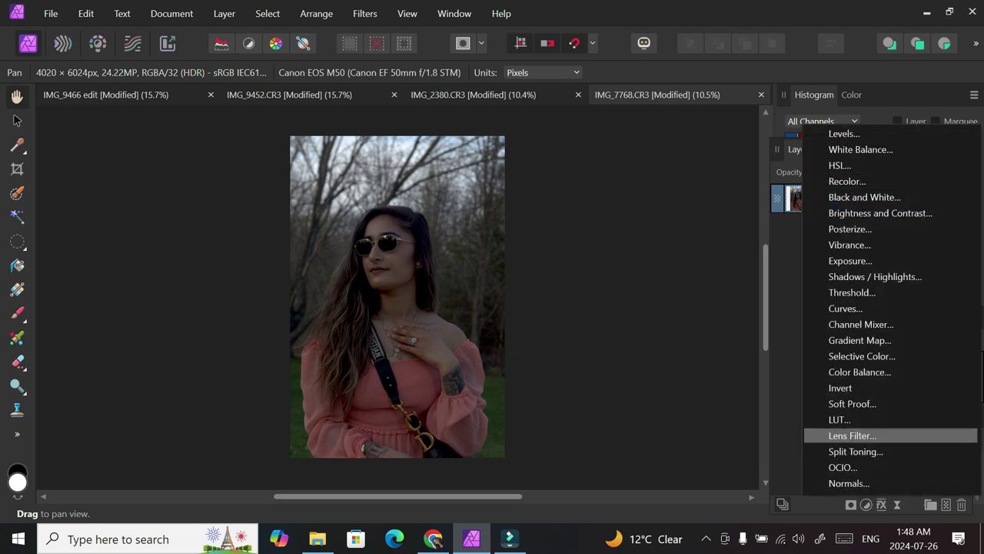
click(840, 420)
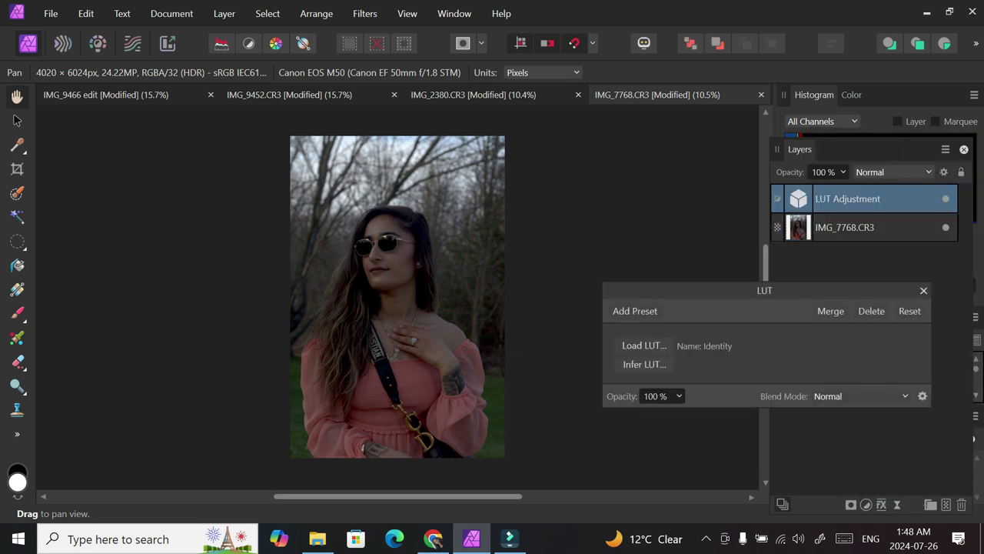
click(644, 345)
click(757, 220)
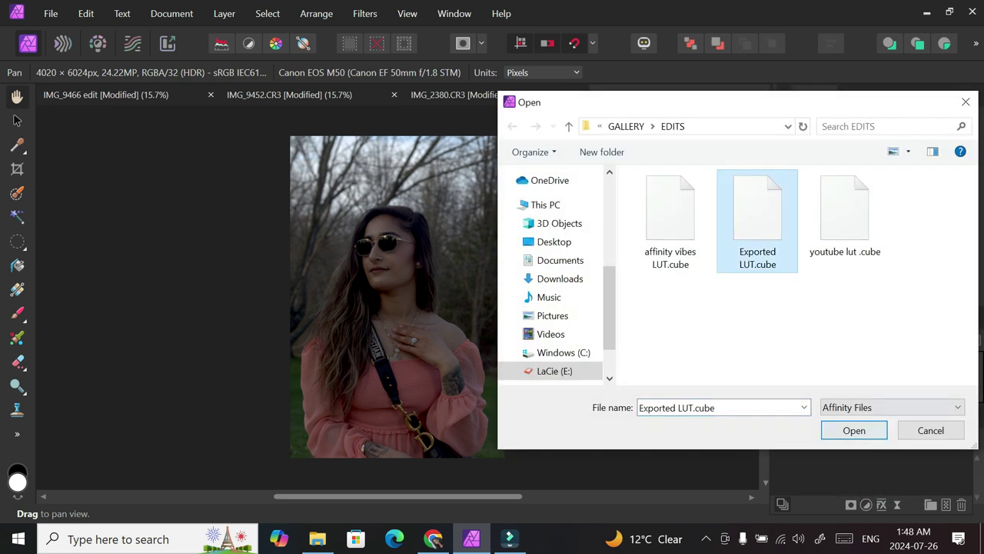
click(854, 430)
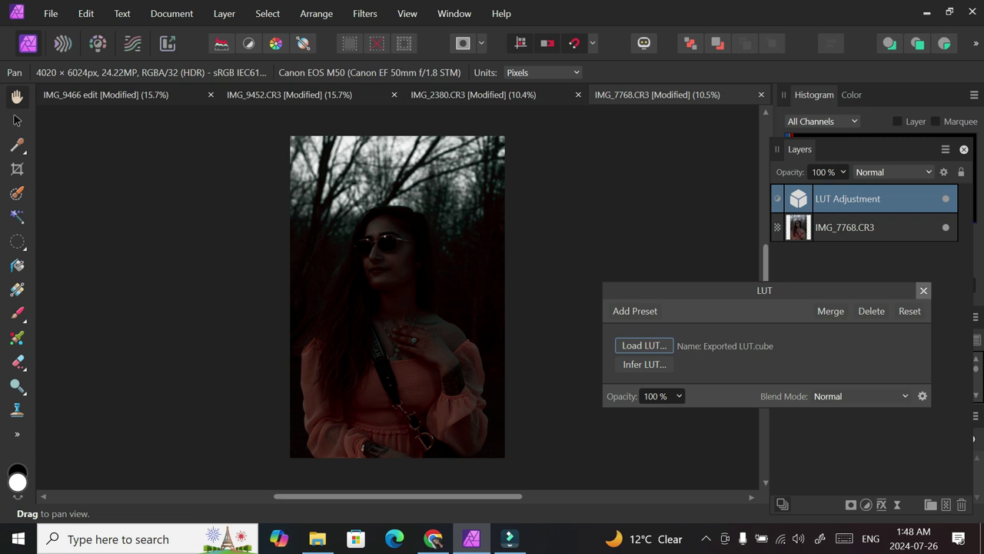
click(923, 290)
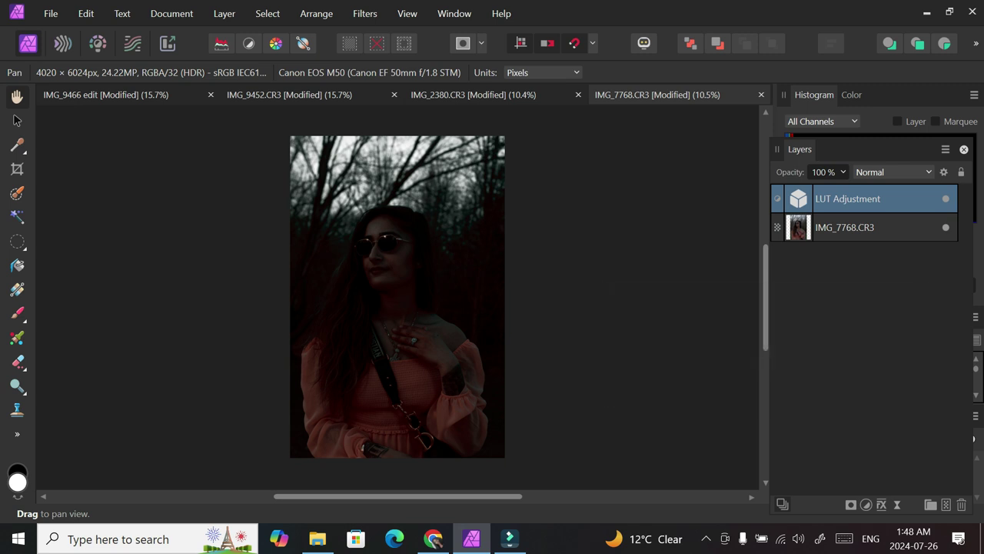
click(843, 172)
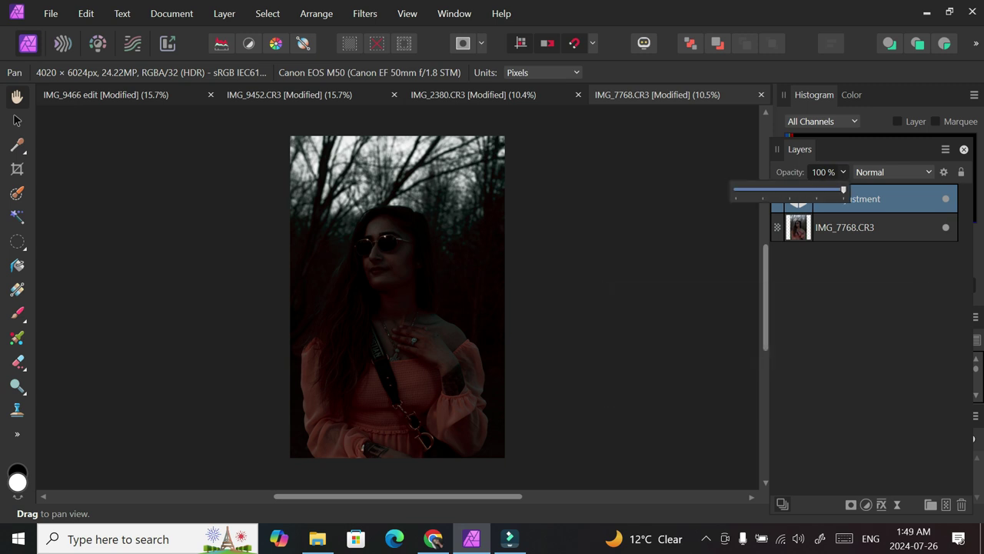
drag(843, 189, 789, 189)
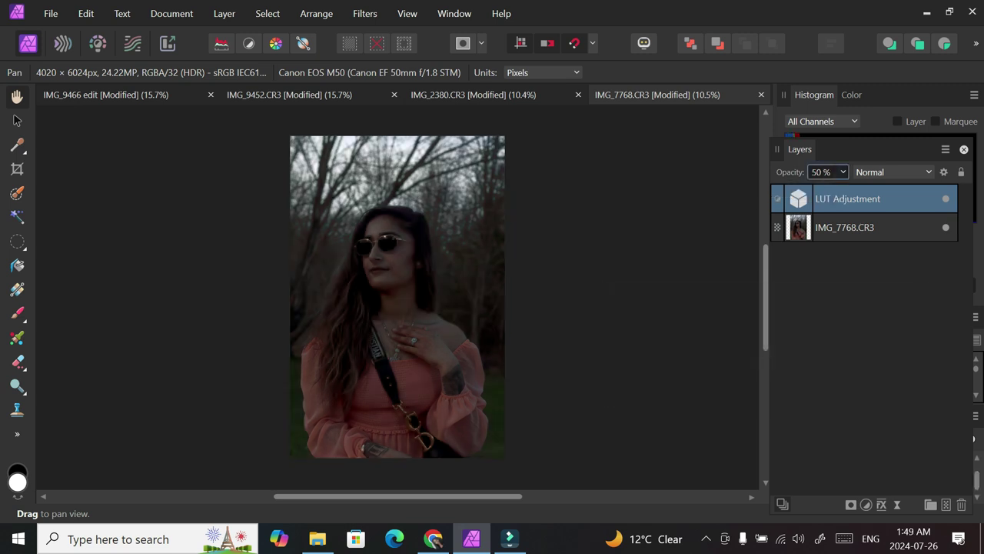
Revisit IMG_2380.CR3 and lower the opacity of the LUT adjustment in IMG_9452.CR3.
click(473, 95)
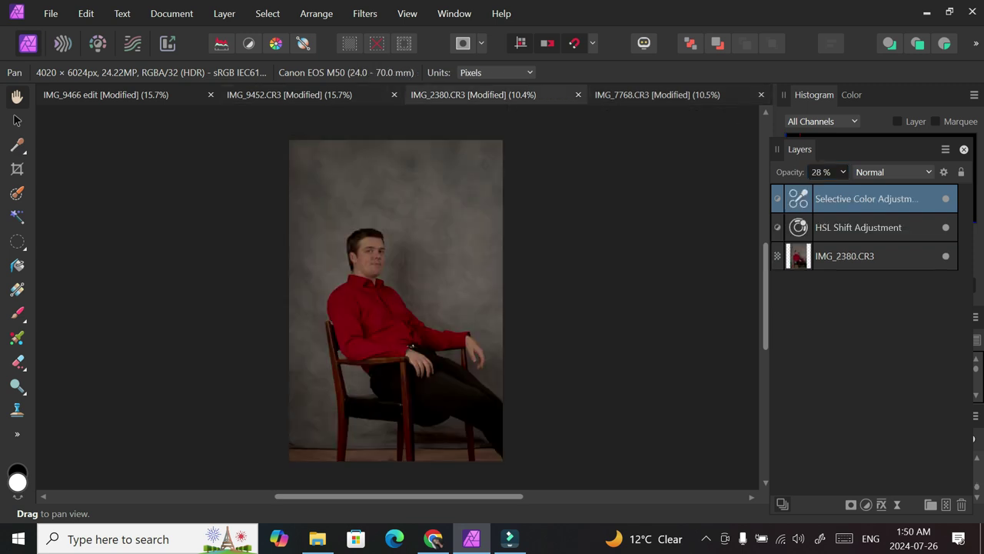
click(289, 94)
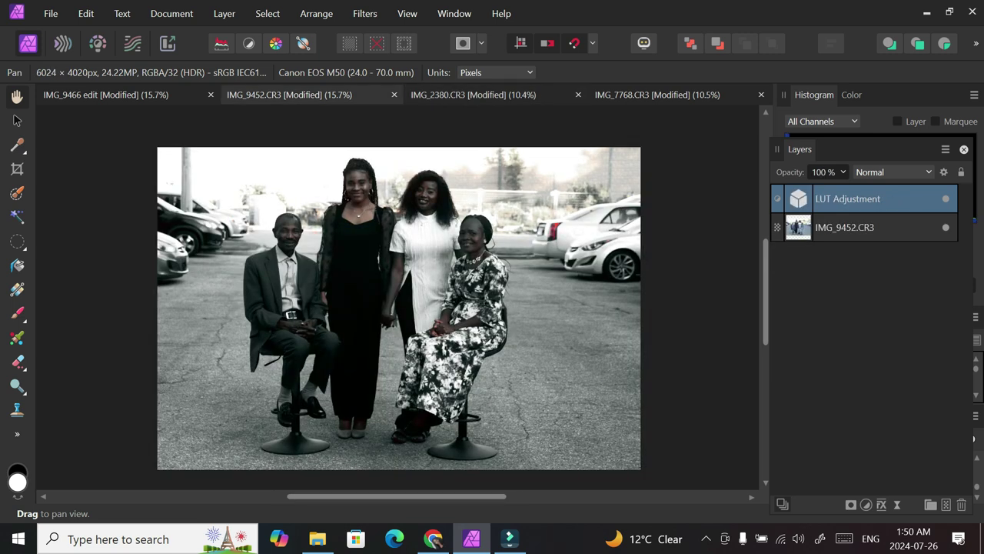
click(842, 173)
drag(843, 189, 762, 190)
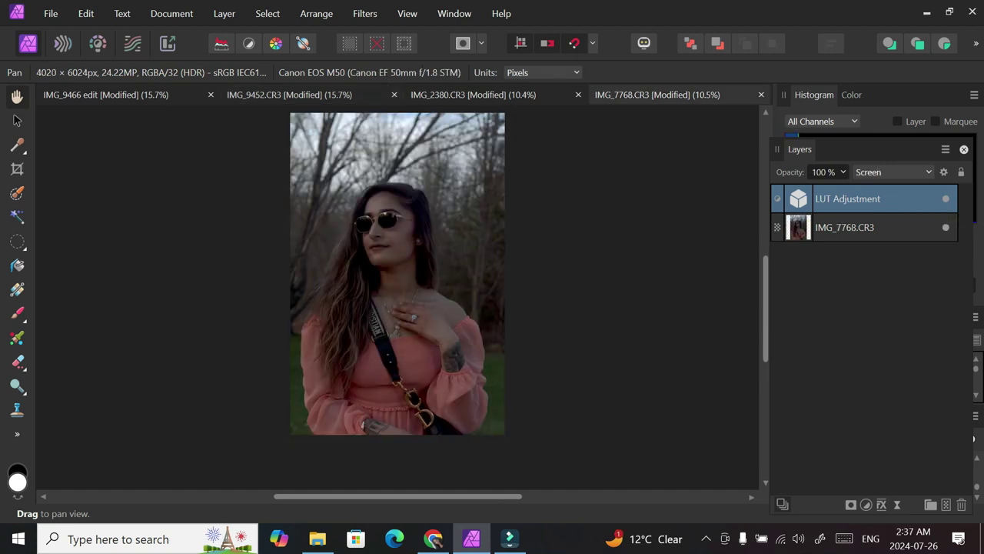
Try the LUT adjustment in IMG_7768.CR3 at 50 % opacity, and set its opacity to 98 %.
click(843, 172)
click(789, 189)
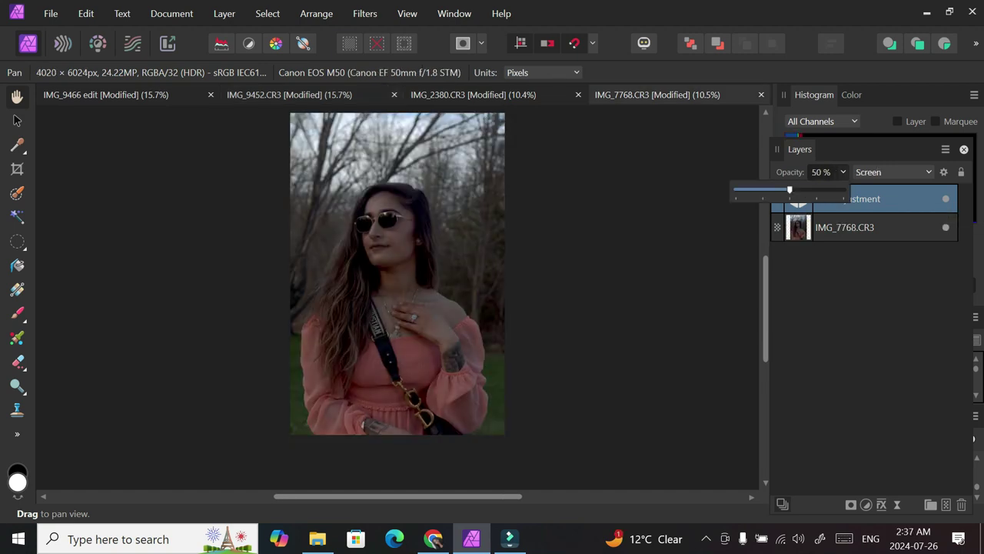
drag(789, 189, 840, 189)
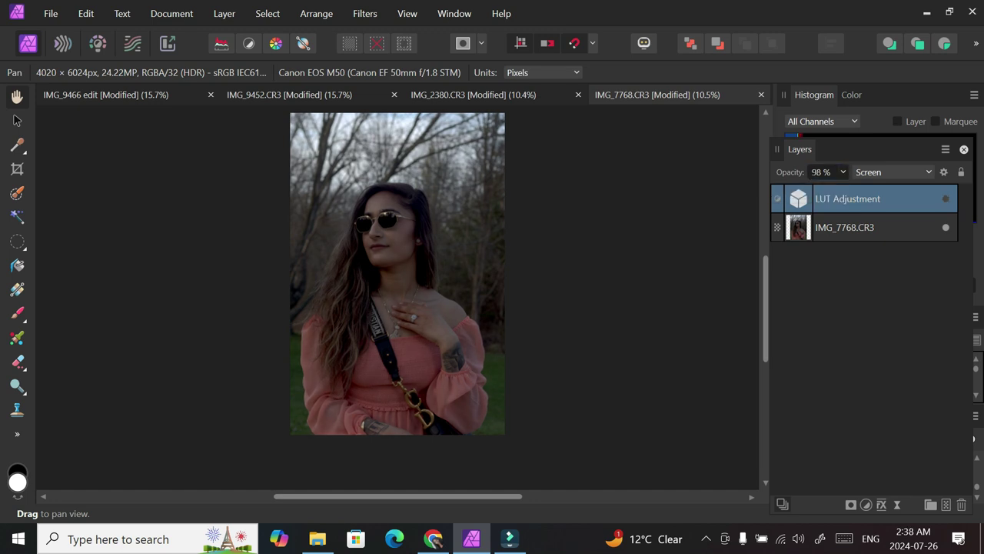
Try other blend modes on the LUT adjustment in IMG_7768.CR3 and set it to Color Dodge.
click(892, 172)
key(Escape)
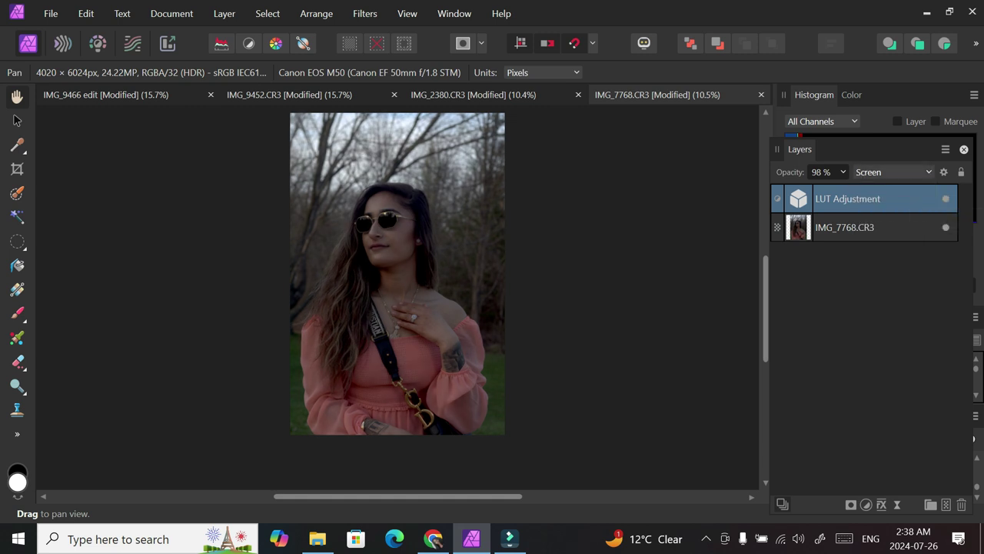
click(892, 172)
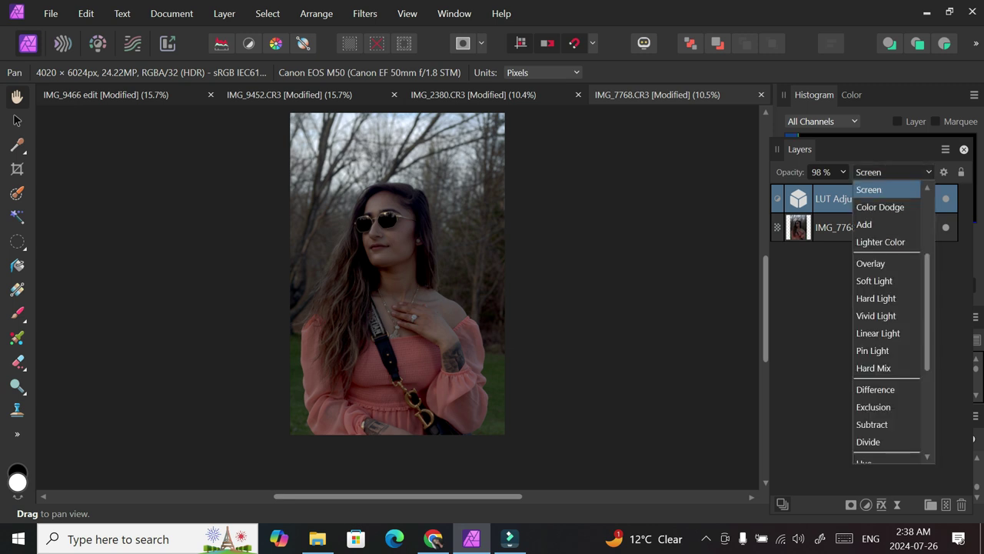
drag(927, 311, 927, 253)
click(872, 228)
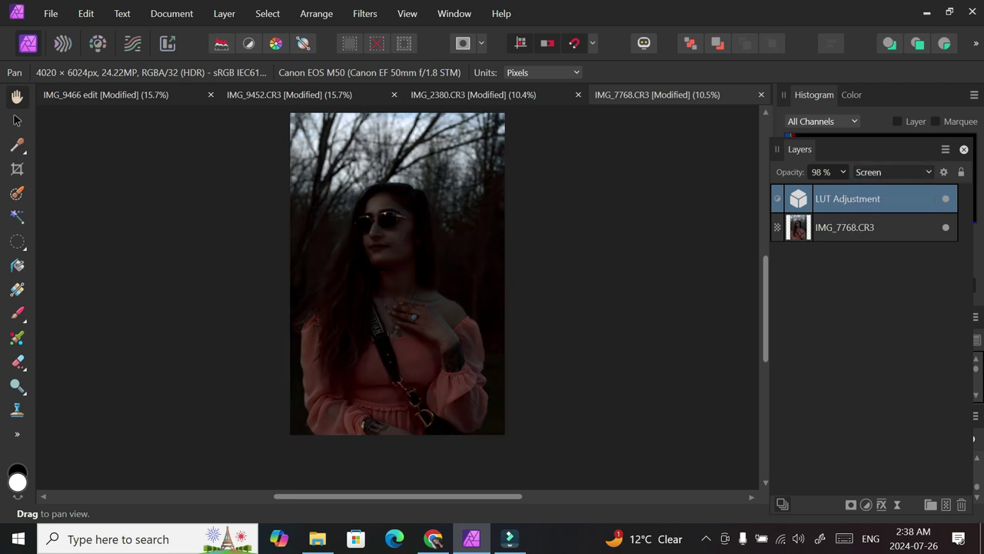
click(892, 171)
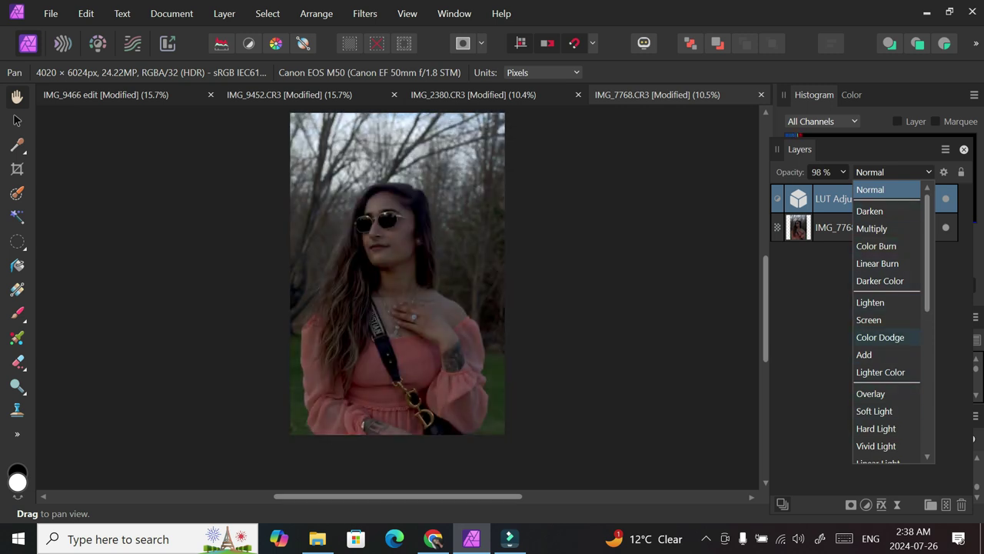
click(880, 337)
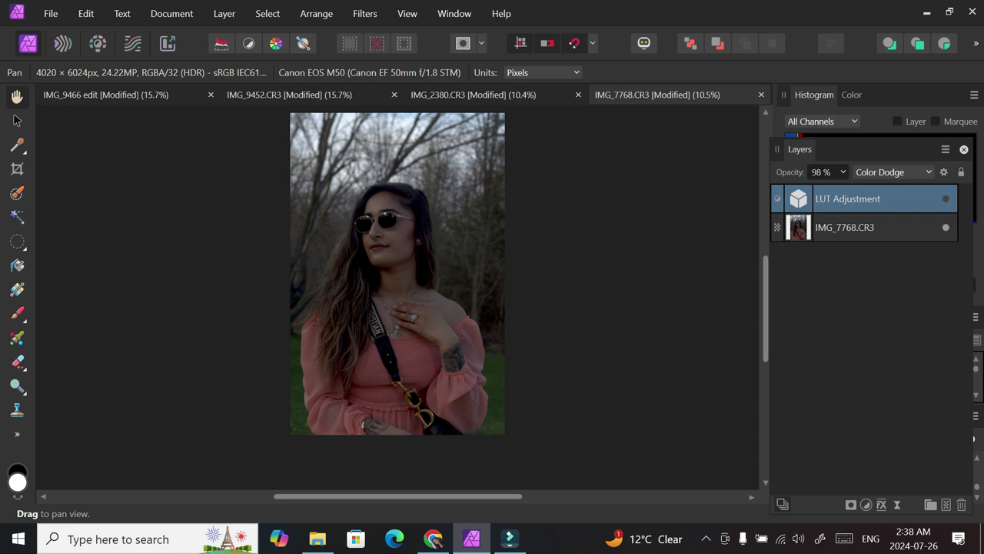
click(892, 171)
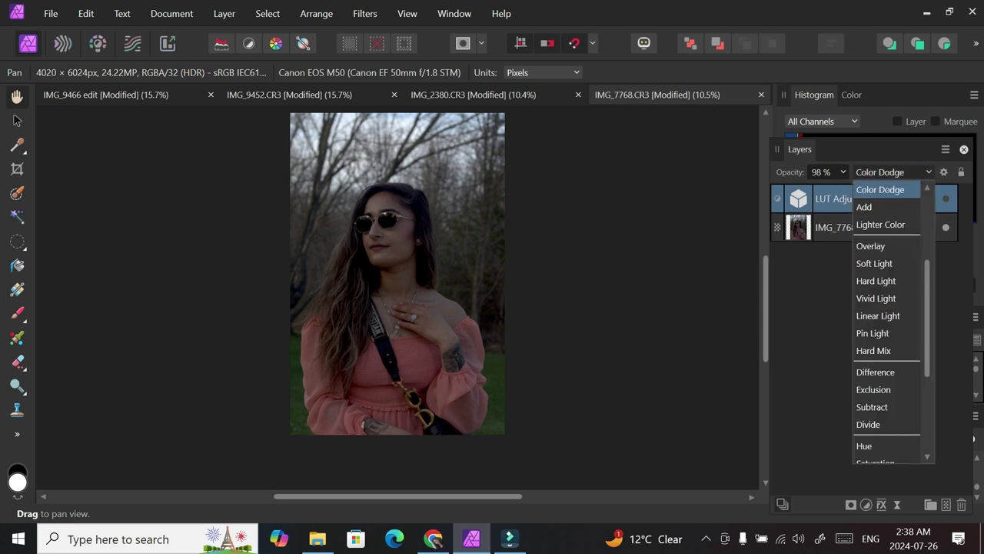
key(Escape)
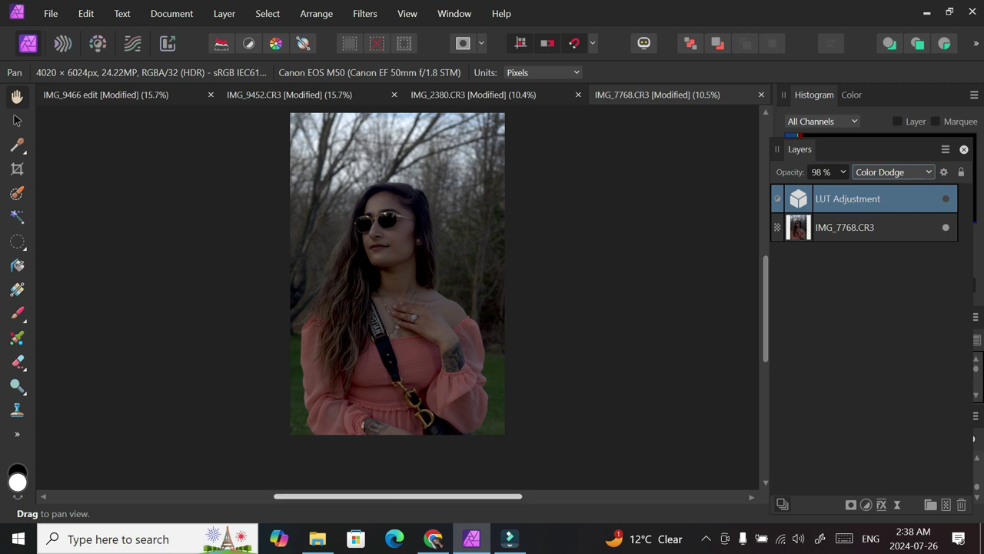
mouse_move(509, 538)
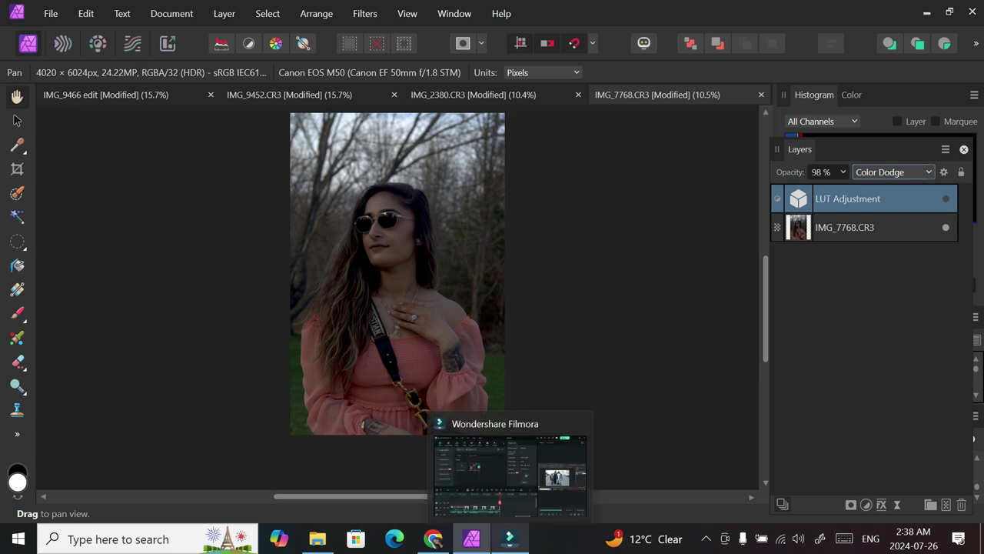